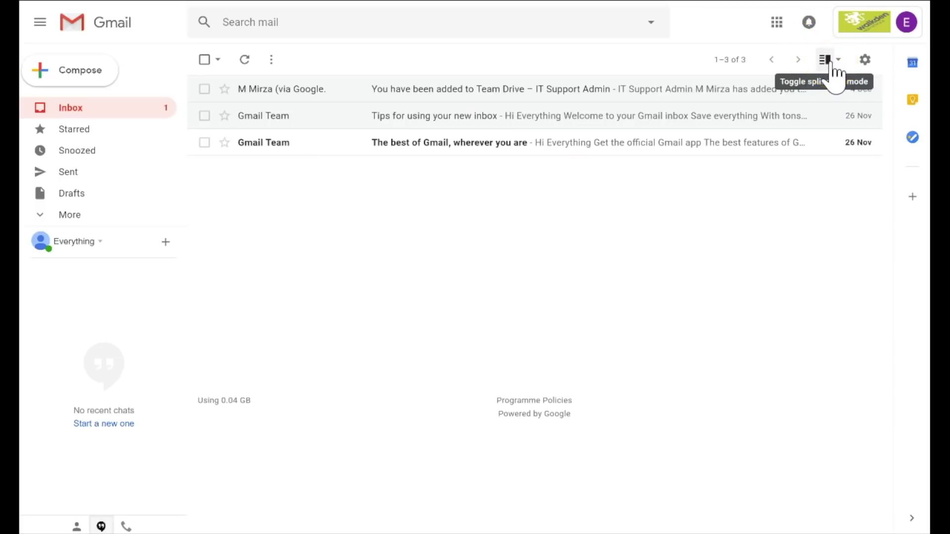
Turn on split-pane mode, read the three emails side by side, then turn it off.
{"action": "left_click", "coordinate": [825, 60]}
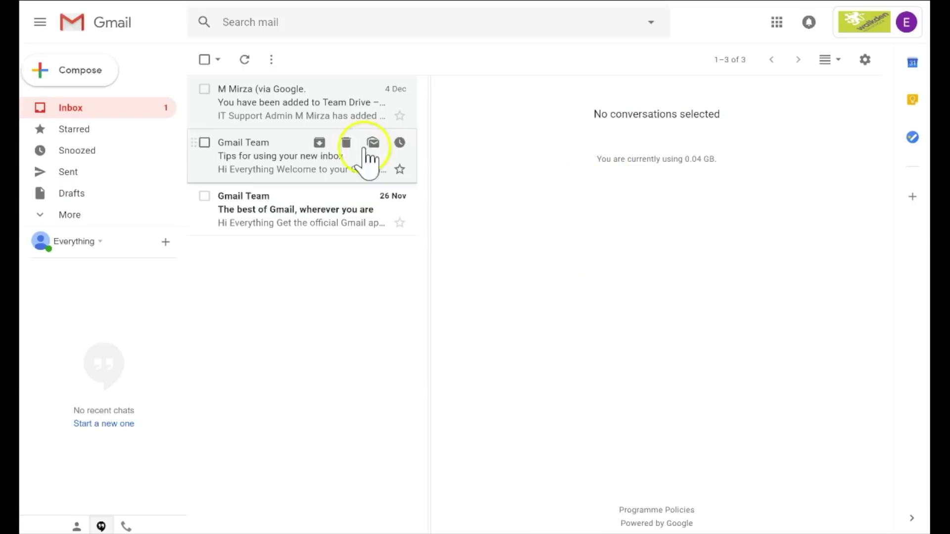
{"action": "left_click", "coordinate": [295, 104]}
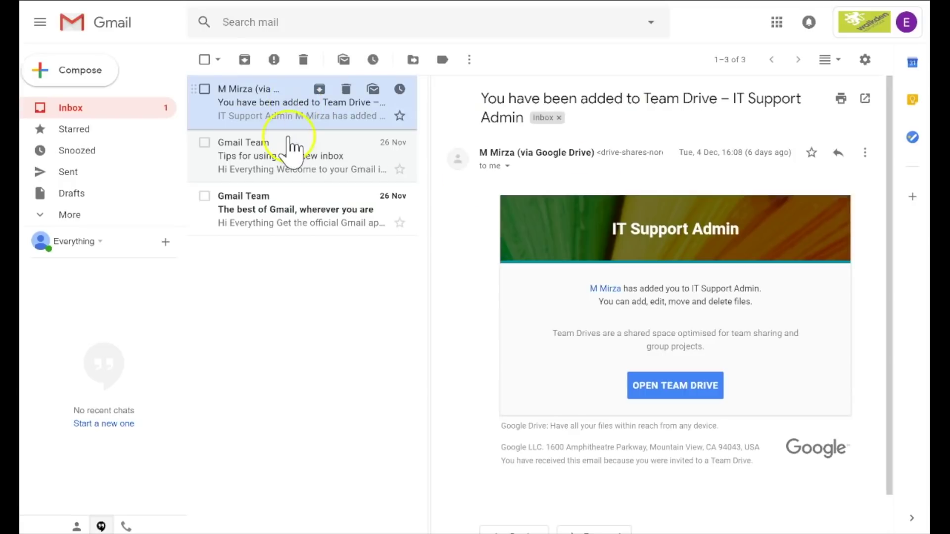
{"action": "left_click", "coordinate": [290, 182]}
{"action": "left_click", "coordinate": [291, 200]}
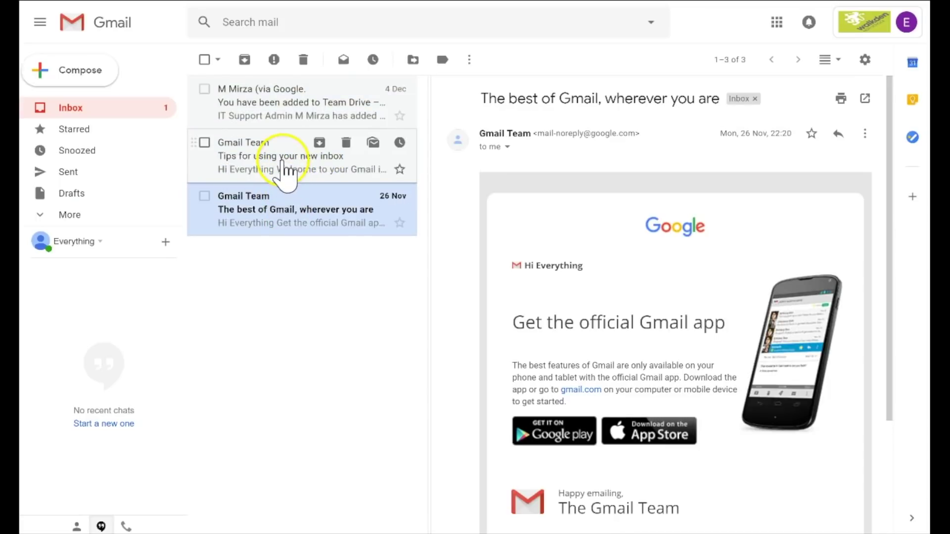
{"action": "left_click", "coordinate": [282, 169]}
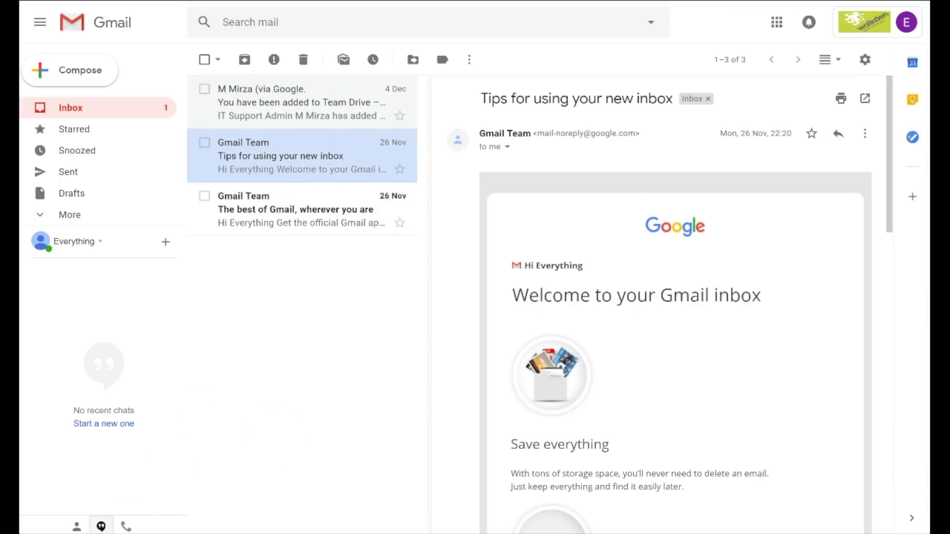
{"action": "left_click", "coordinate": [825, 62]}
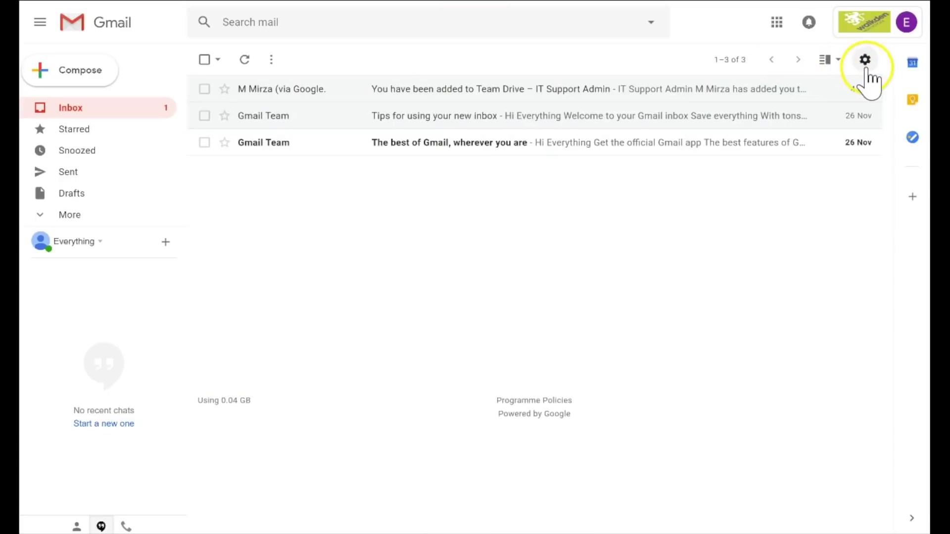
Enable Preview Pane in Advanced settings and return to the inbox.
{"action": "left_click", "coordinate": [866, 67]}
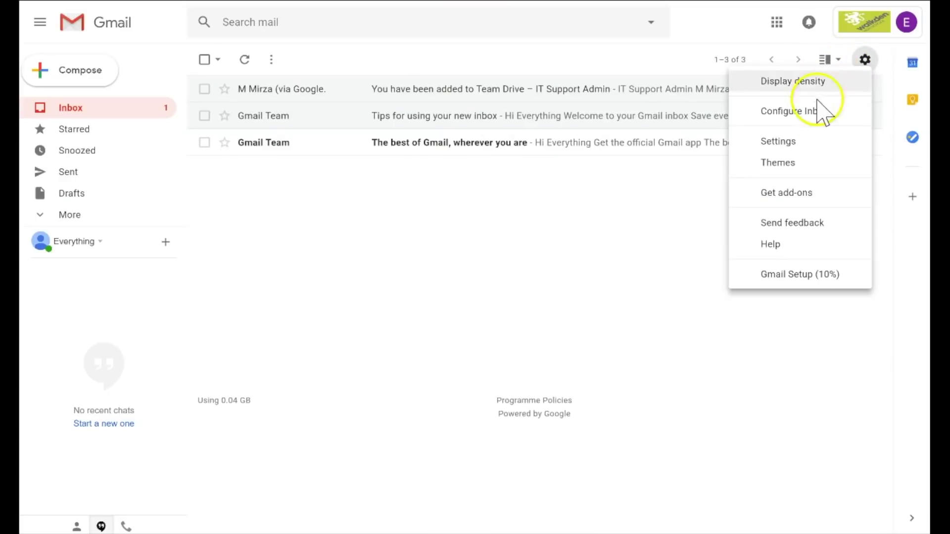
{"action": "left_click", "coordinate": [794, 141]}
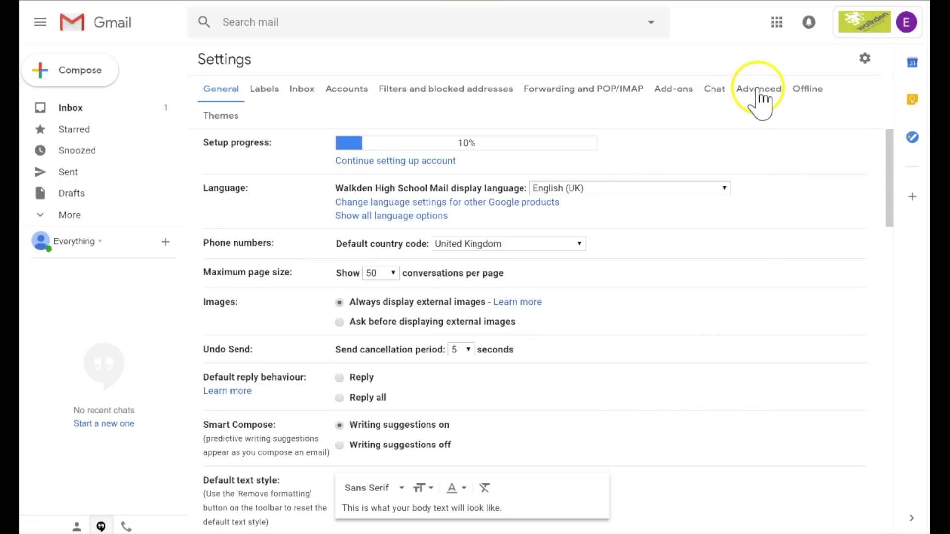
{"action": "left_click", "coordinate": [757, 90]}
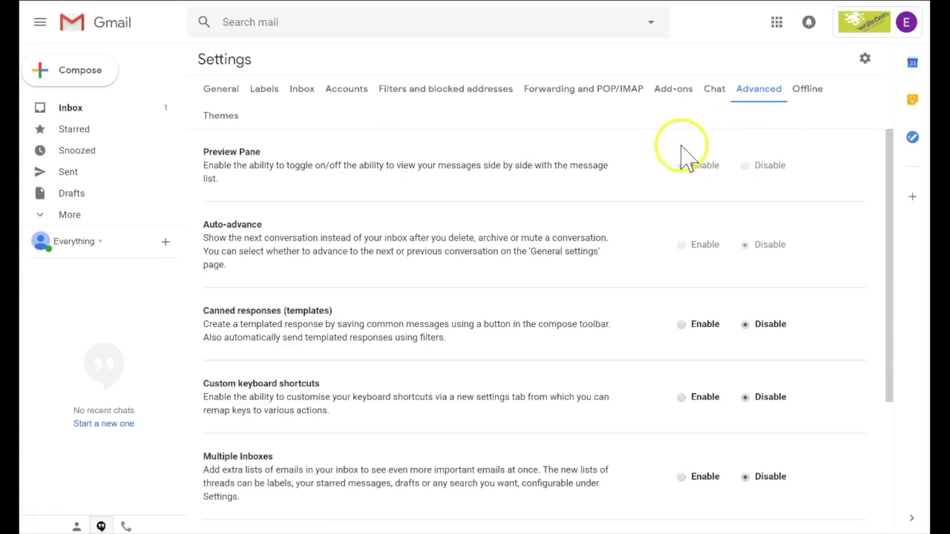
{"action": "left_click", "coordinate": [683, 166]}
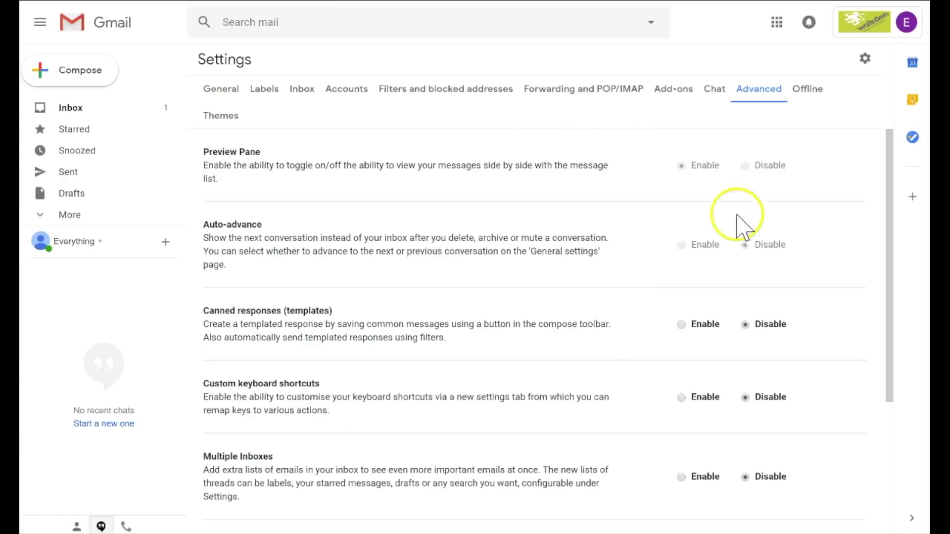
{"action": "left_click", "coordinate": [84, 112]}
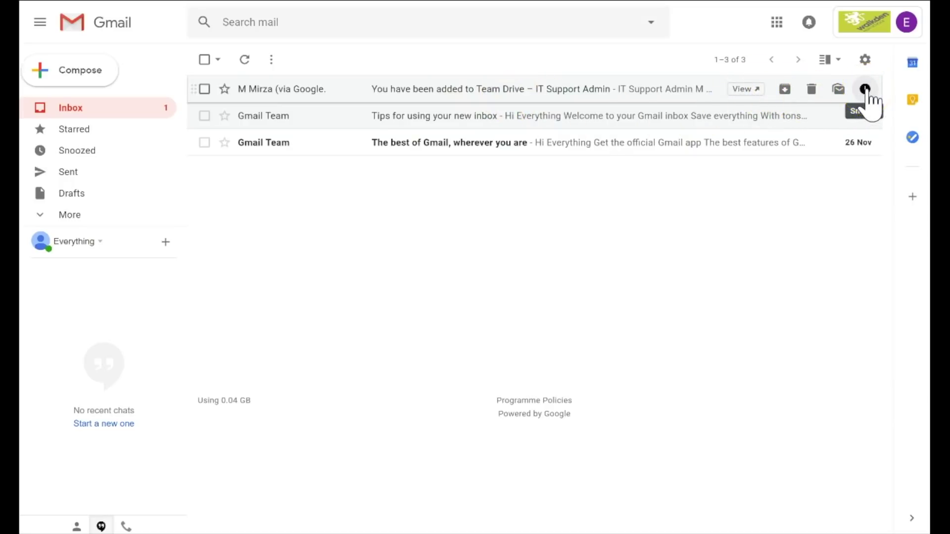
Snooze the Team Drive email until 12 December.
{"action": "left_click", "coordinate": [866, 91]}
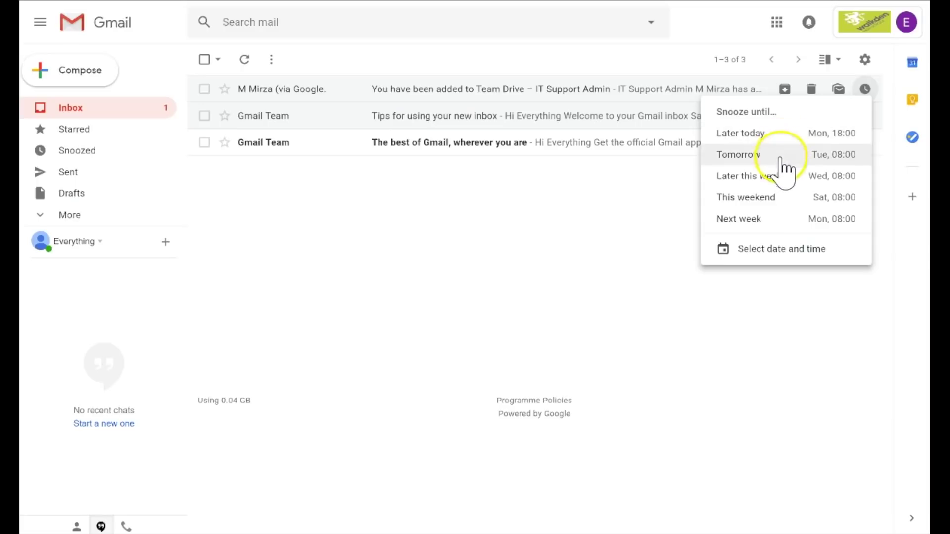
{"action": "left_click", "coordinate": [795, 251]}
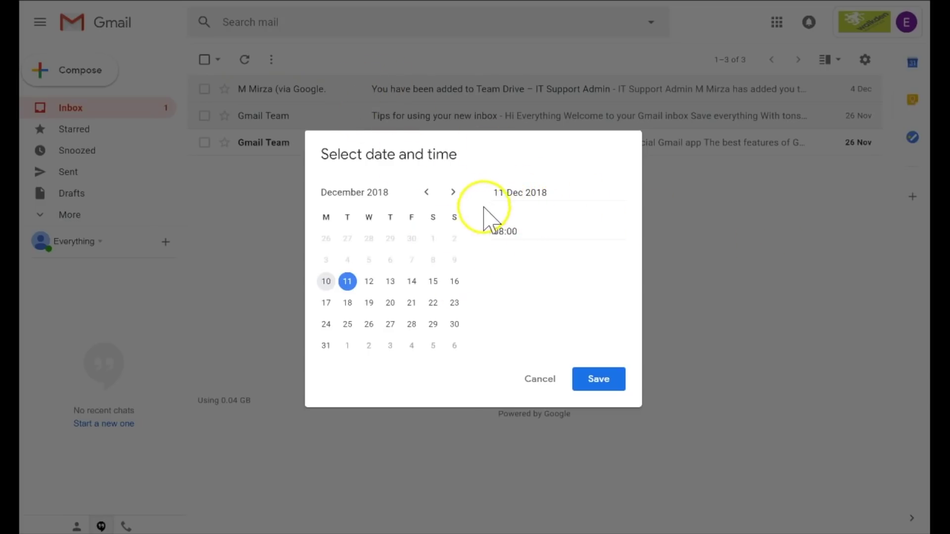
{"action": "left_click", "coordinate": [369, 282]}
{"action": "left_click", "coordinate": [600, 380]}
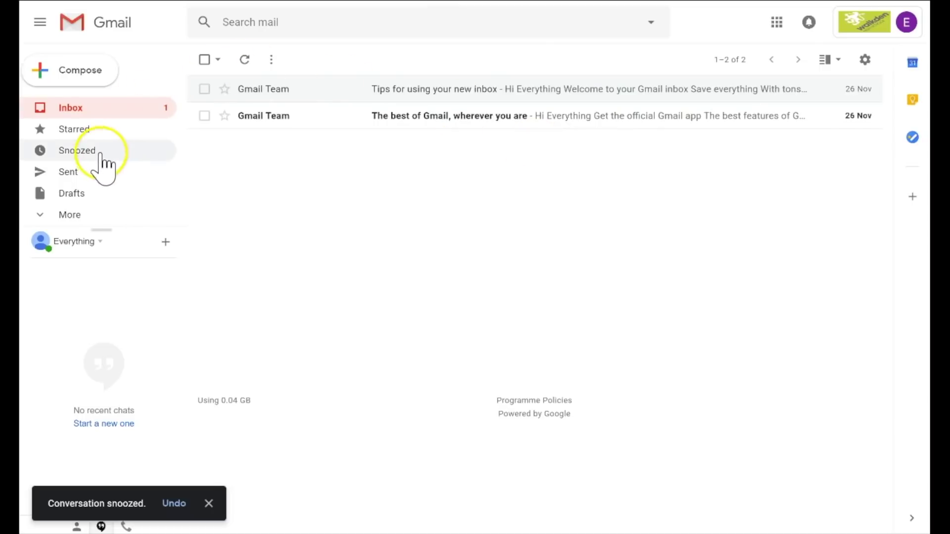
Check the Snoozed folder, then return to the two-email inbox.
{"action": "left_click", "coordinate": [82, 154]}
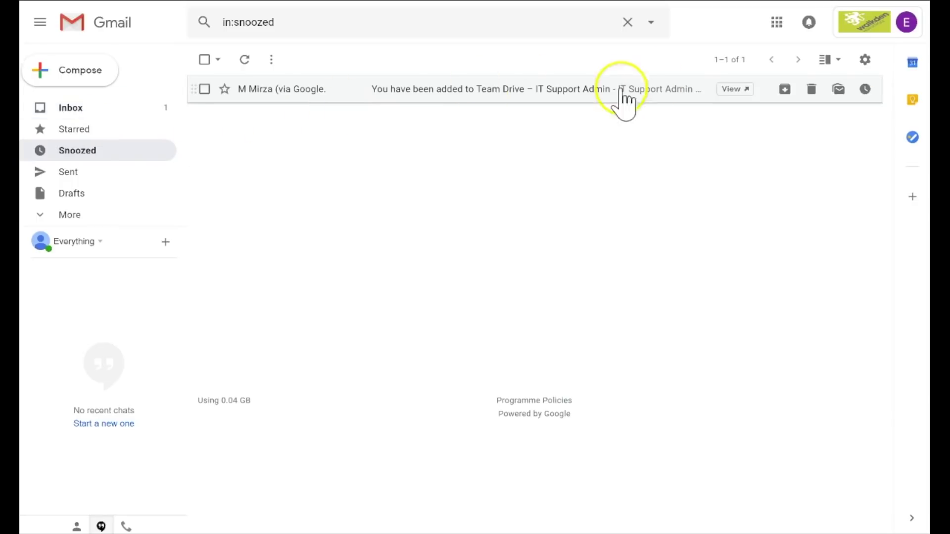
{"action": "left_click", "coordinate": [101, 109]}
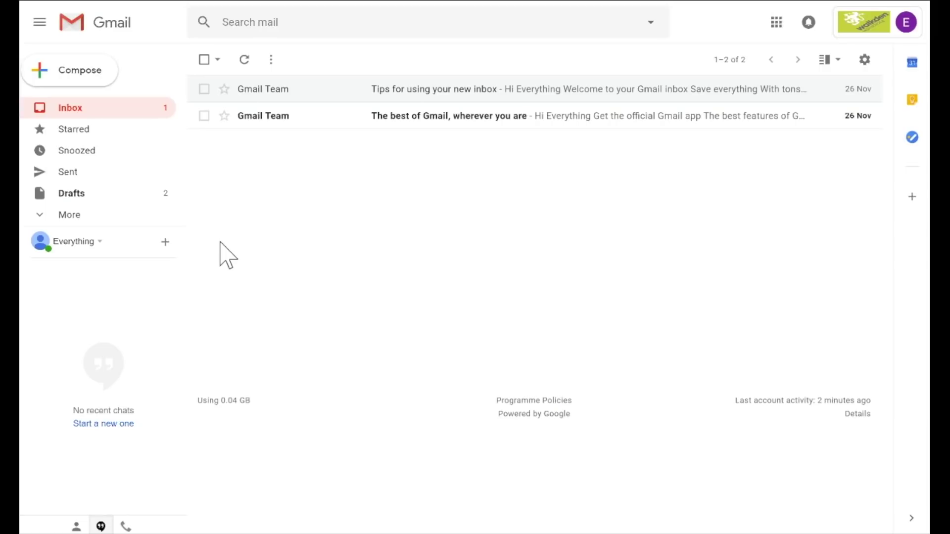
{"action": "left_click", "coordinate": [70, 80]}
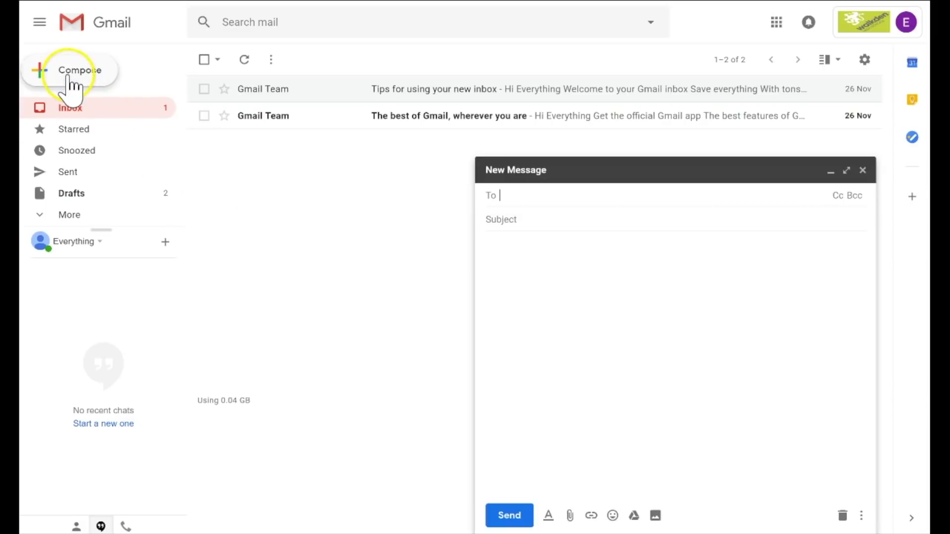
Address a new email to the suggested contact with the subject 'test'.
{"action": "type", "text": "everyth"}
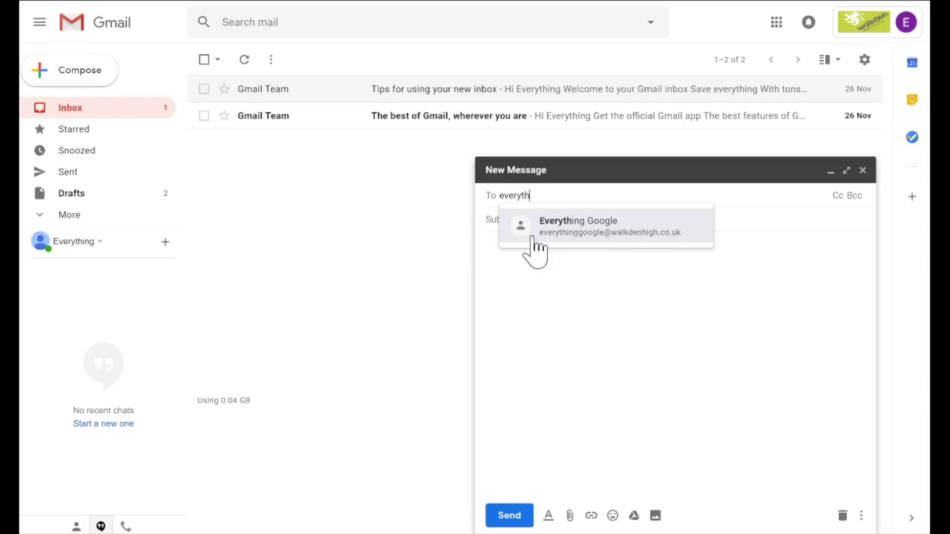
{"action": "left_click", "coordinate": [583, 234]}
{"action": "left_click", "coordinate": [563, 217]}
{"action": "type", "text": "test"}
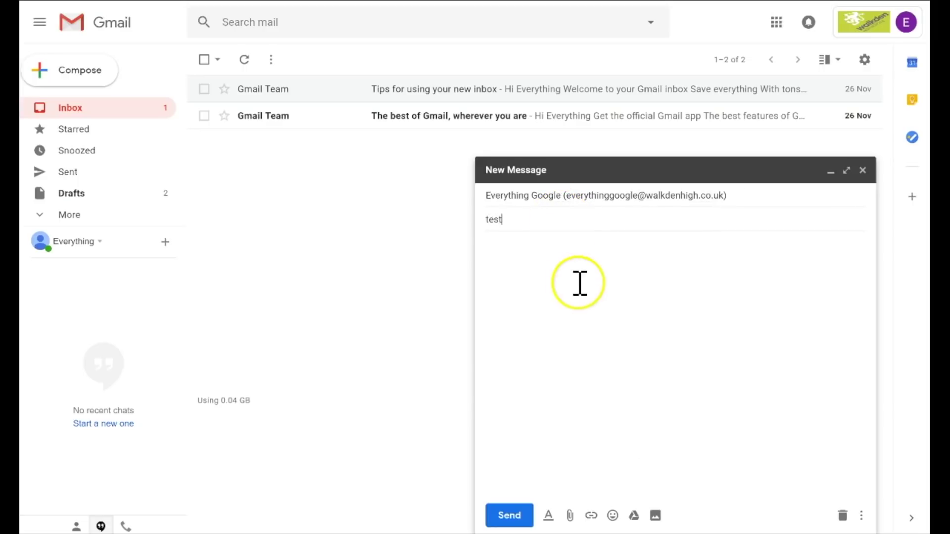
{"action": "left_click", "coordinate": [580, 283]}
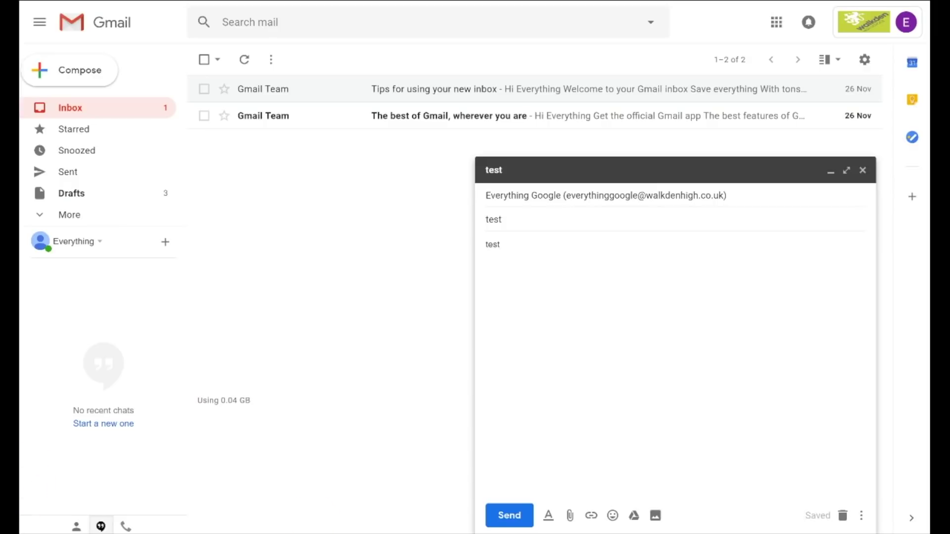
Send the email, undo the send, and close the recalled draft.
{"action": "left_click", "coordinate": [518, 517]}
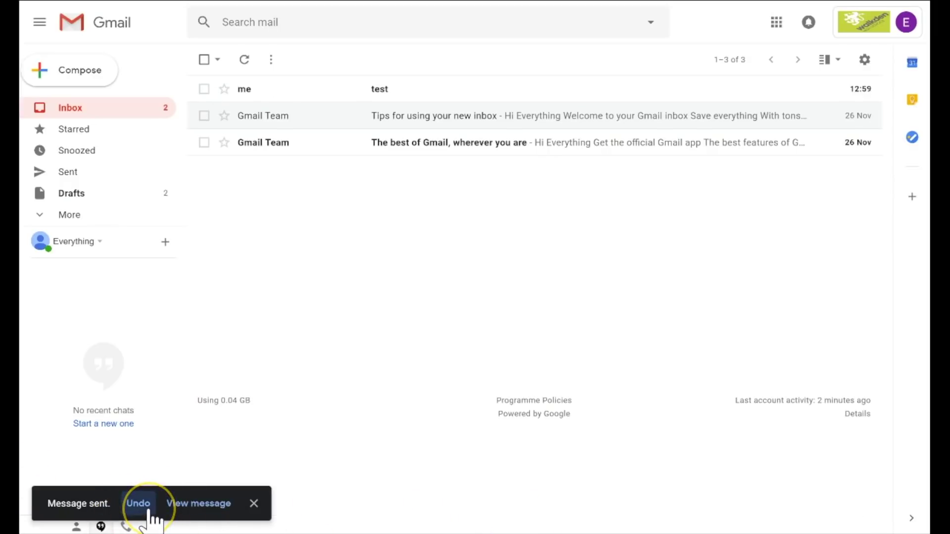
{"action": "left_click", "coordinate": [139, 503]}
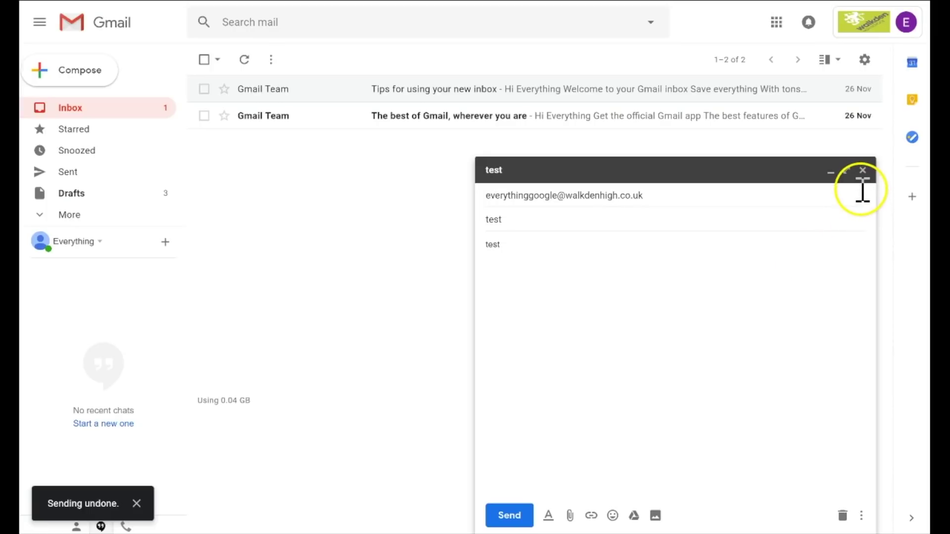
{"action": "left_click", "coordinate": [862, 171]}
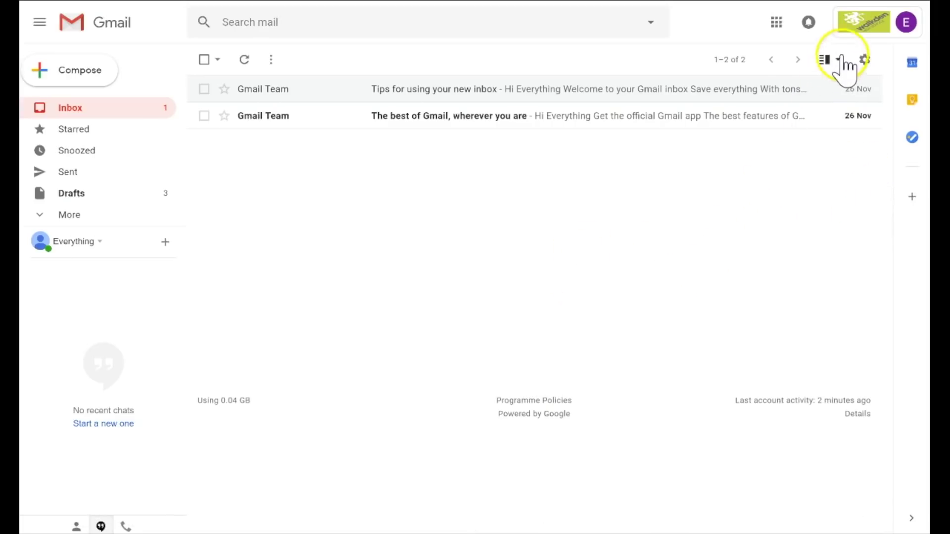
Set the General settings send cancellation period to 30 seconds and save changes.
{"action": "left_click", "coordinate": [866, 62]}
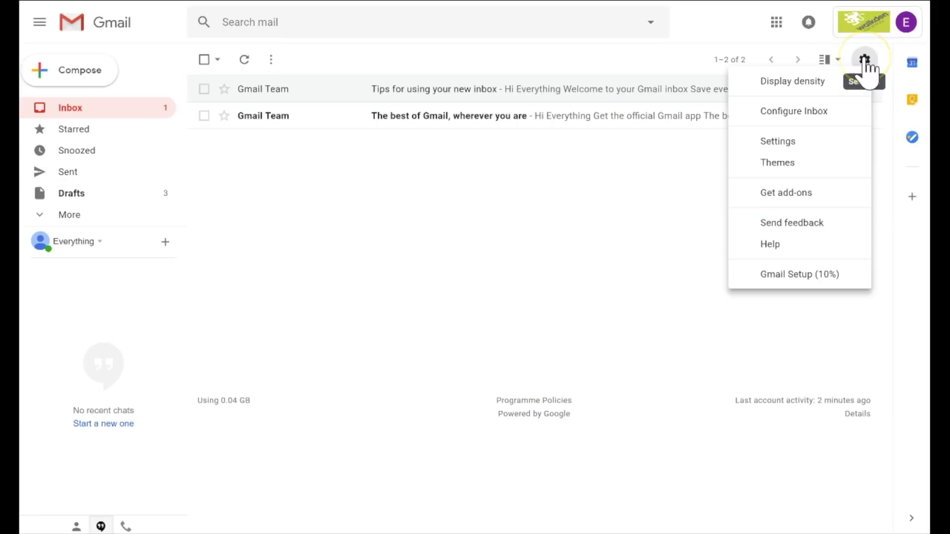
{"action": "left_click", "coordinate": [792, 142]}
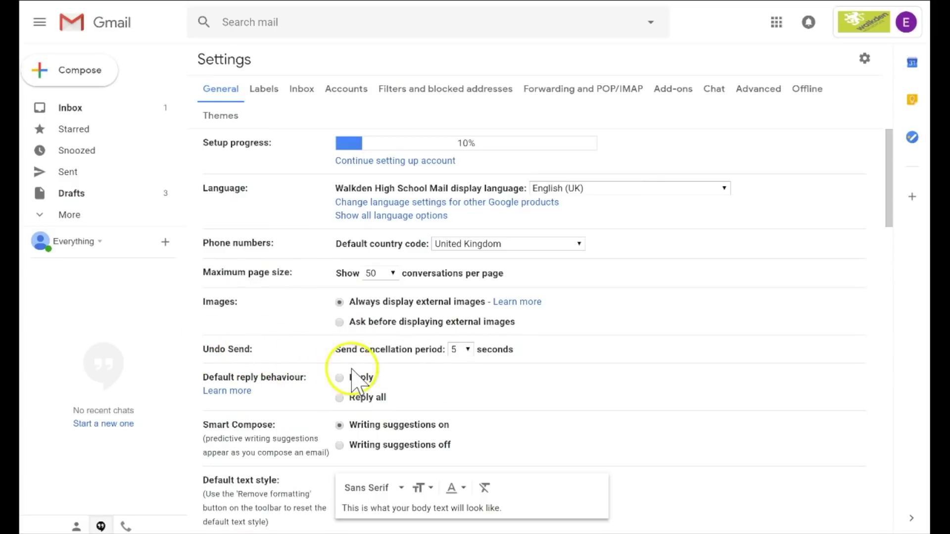
{"action": "left_click", "coordinate": [468, 349]}
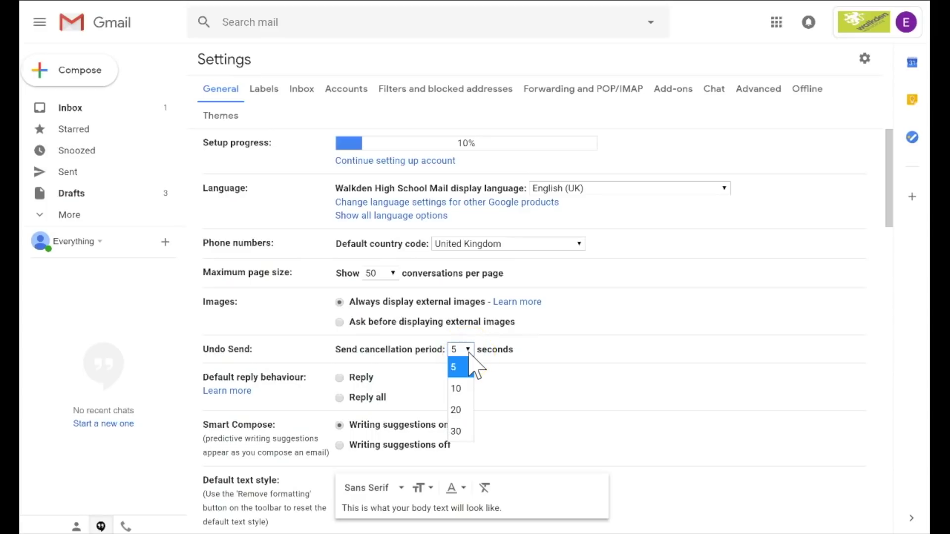
{"action": "left_click", "coordinate": [463, 434]}
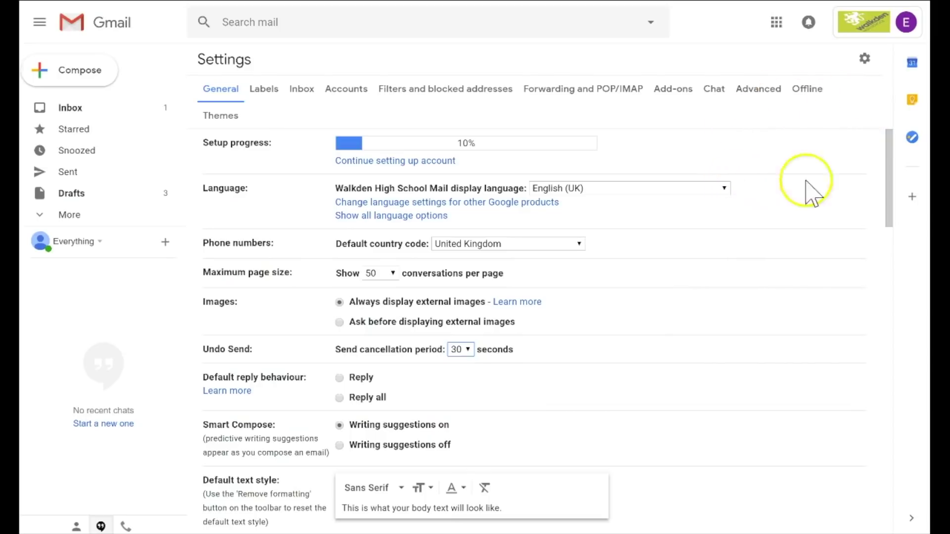
{"action": "left_click_drag", "start_coordinate": [886, 148], "coordinate": [884, 525]}
{"action": "left_click", "coordinate": [525, 466]}
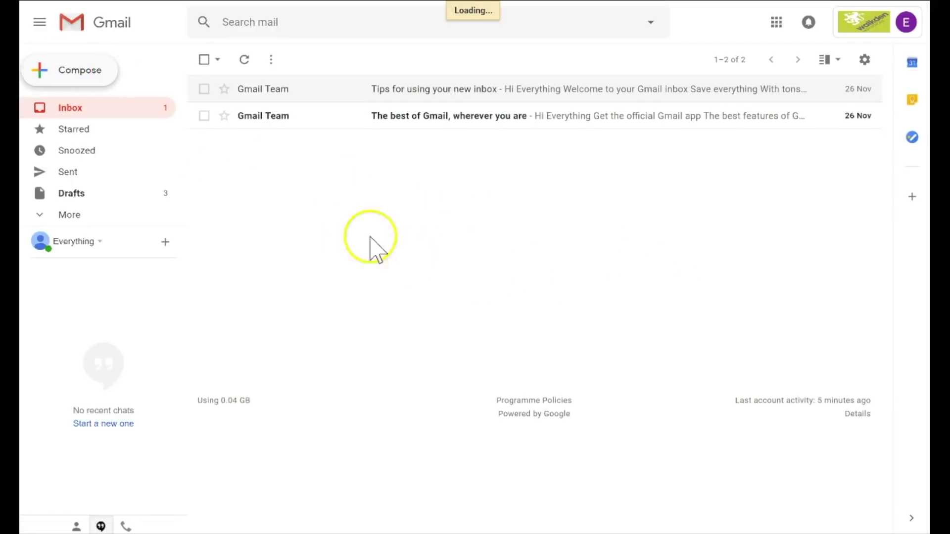
Compose an email to the suggested contact with subject 'test' and body 'test'.
{"action": "left_click", "coordinate": [94, 79]}
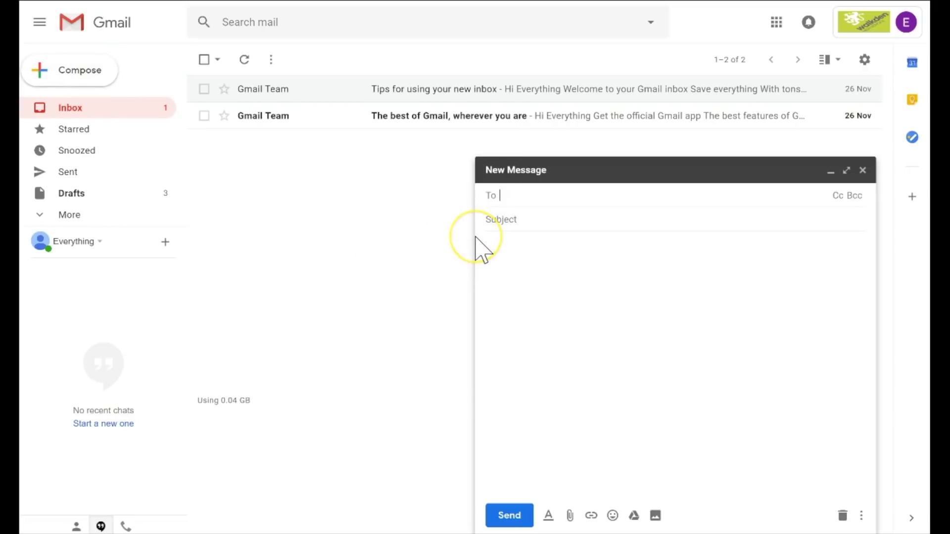
{"action": "type", "text": "everyth"}
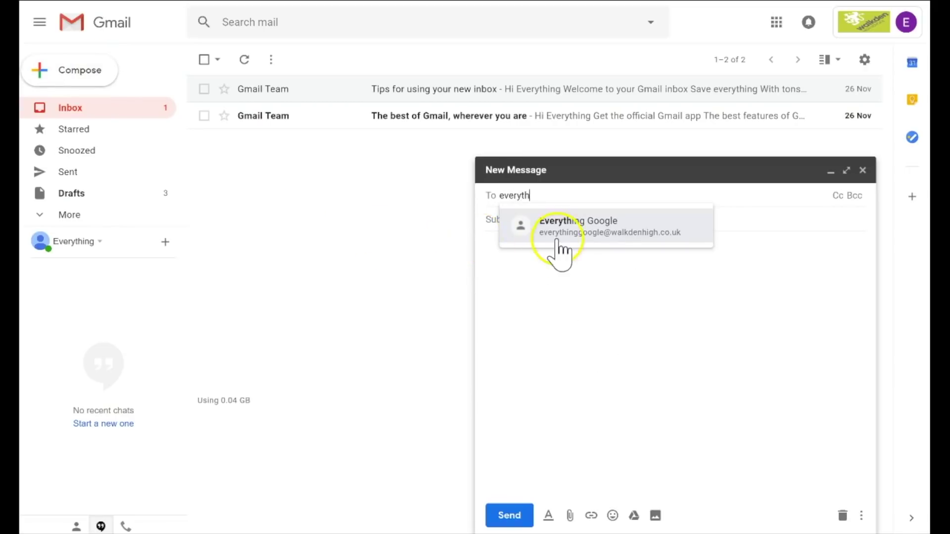
{"action": "left_click", "coordinate": [566, 232]}
{"action": "left_click", "coordinate": [526, 220]}
{"action": "type", "text": "test"}
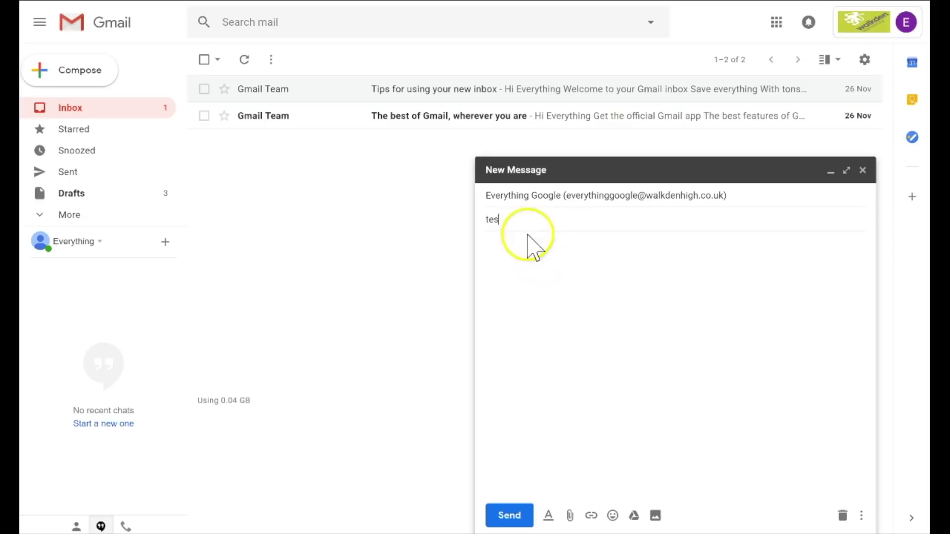
{"action": "left_click", "coordinate": [556, 303]}
{"action": "type", "text": "test"}
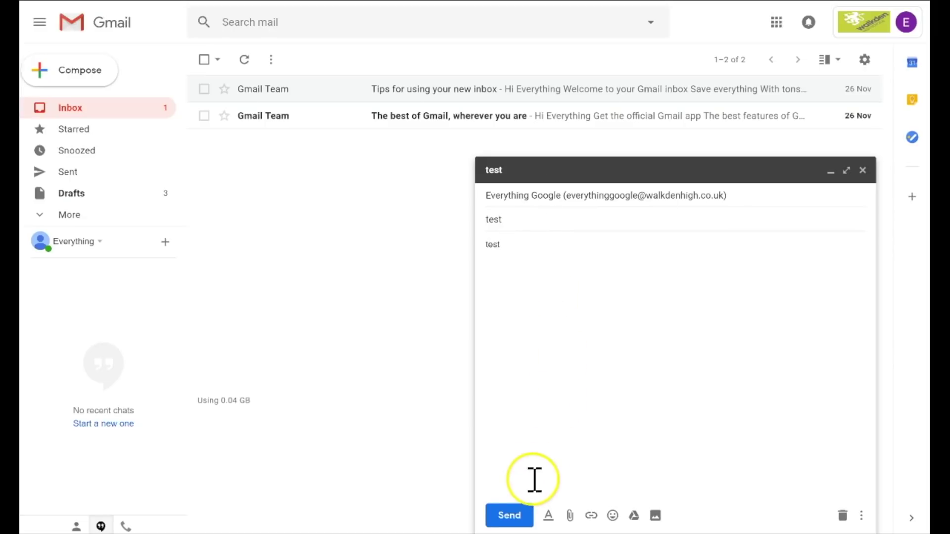
Send the test email, undo the send, and close the reopened draft.
{"action": "left_click", "coordinate": [509, 515]}
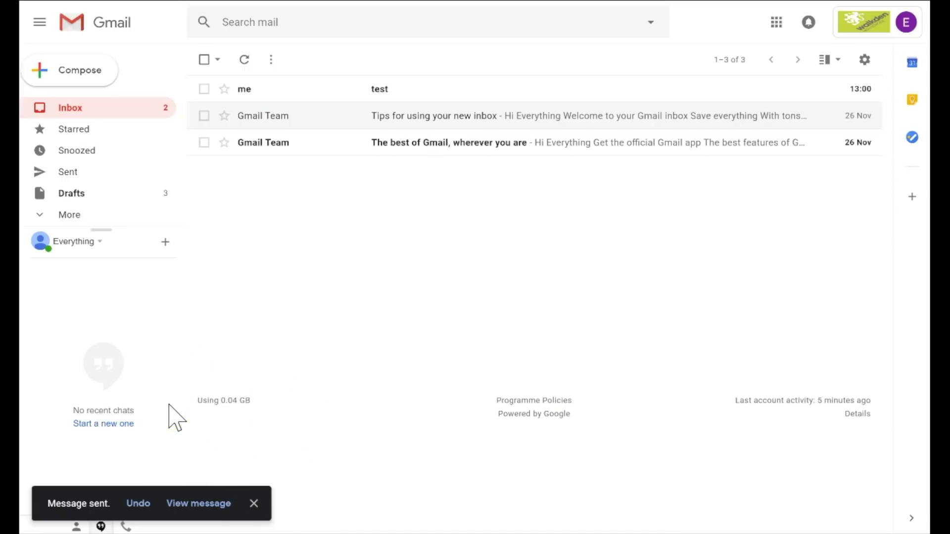
{"action": "left_click", "coordinate": [137, 503]}
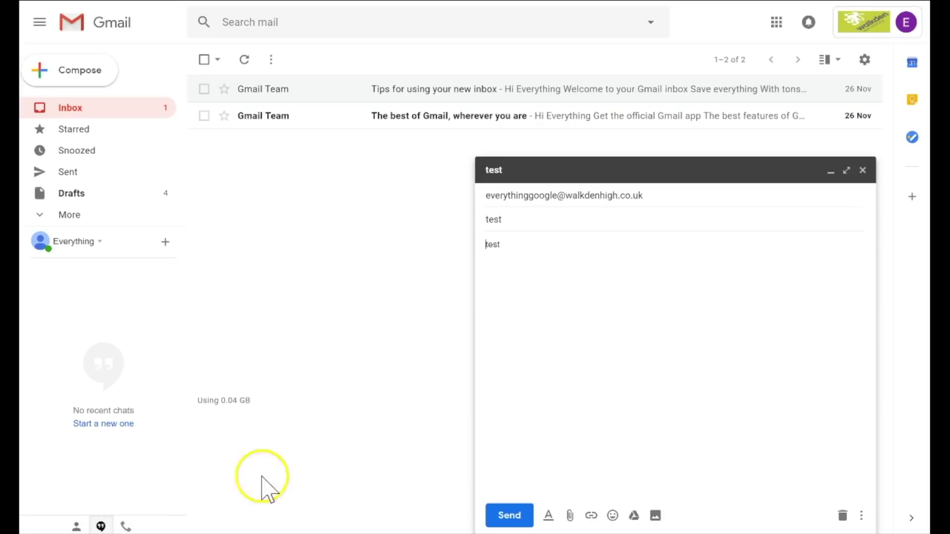
{"action": "left_click", "coordinate": [51, 528]}
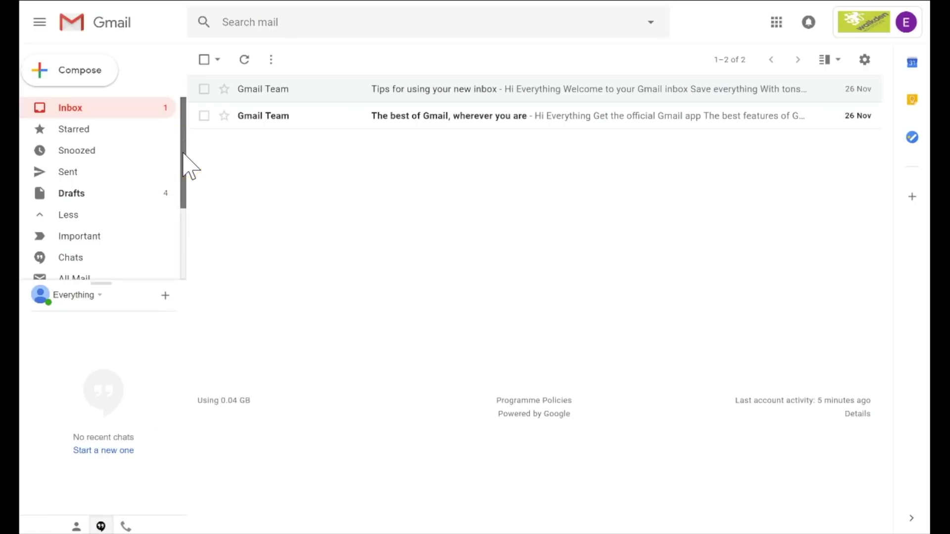
{"action": "left_click_drag", "start_coordinate": [184, 154], "coordinate": [97, 277]}
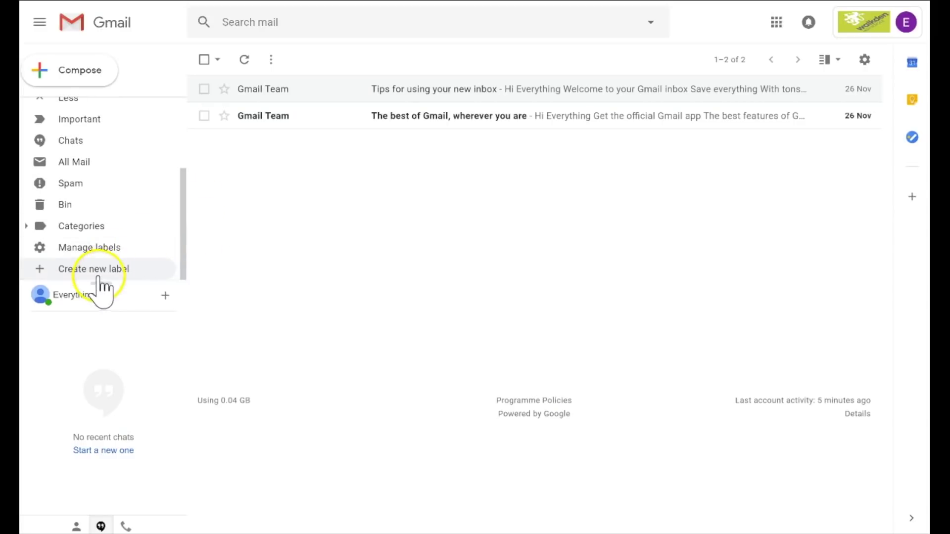
Create the label 'Dinner' followed by a steak emoji from the food emojis.
{"action": "left_click", "coordinate": [98, 277]}
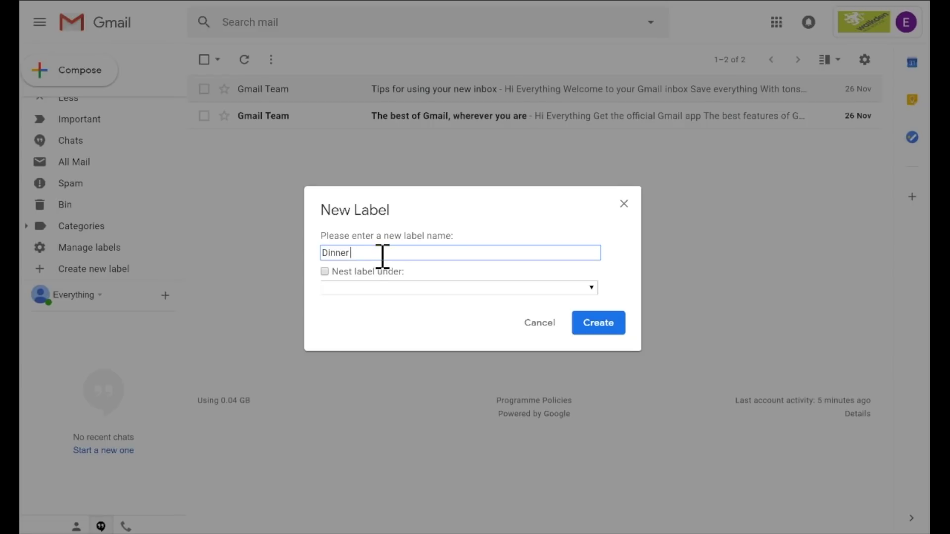
{"action": "right_click", "coordinate": [382, 256]}
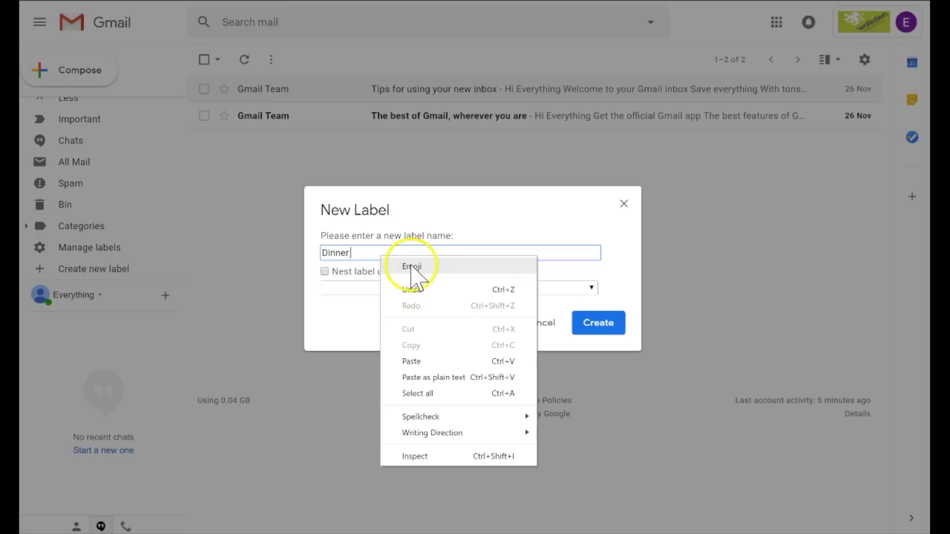
{"action": "left_click", "coordinate": [411, 266]}
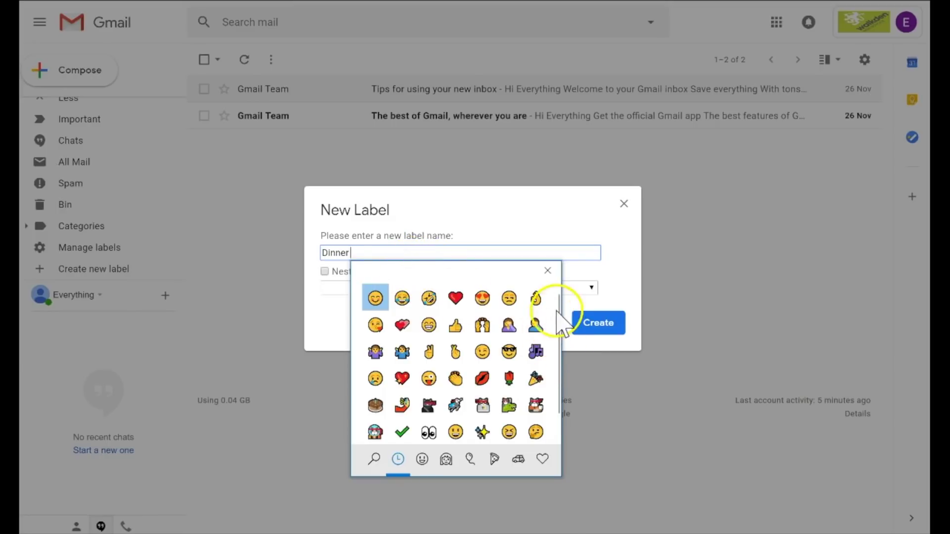
{"action": "left_click", "coordinate": [495, 460]}
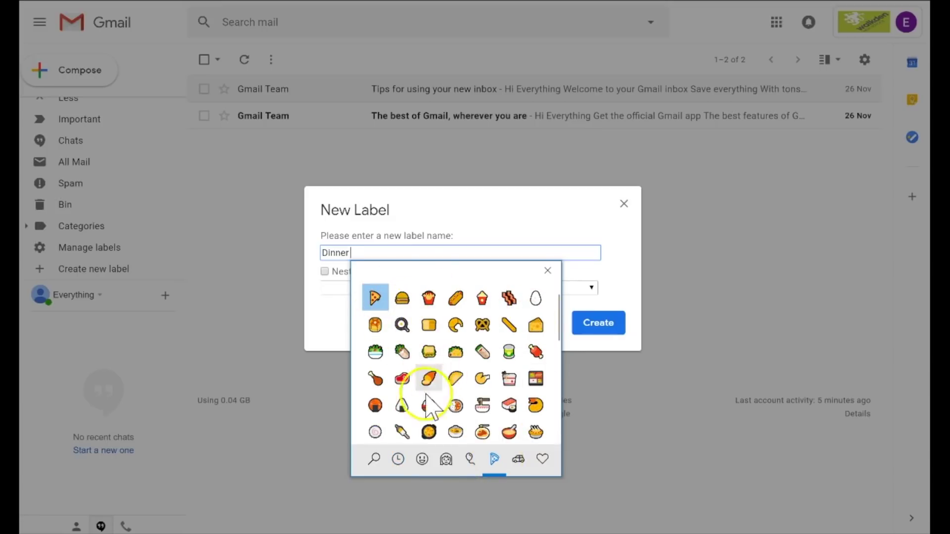
{"action": "left_click", "coordinate": [405, 379]}
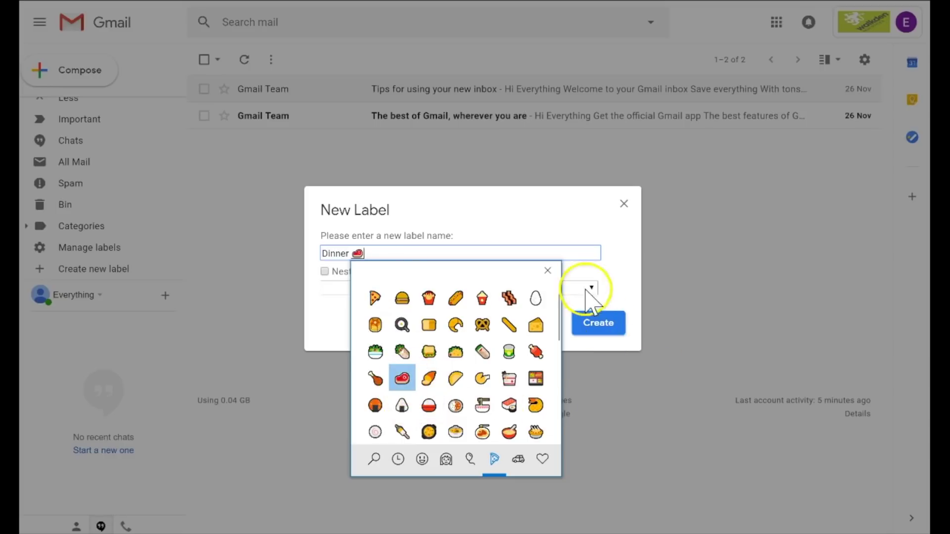
{"action": "left_click", "coordinate": [544, 271]}
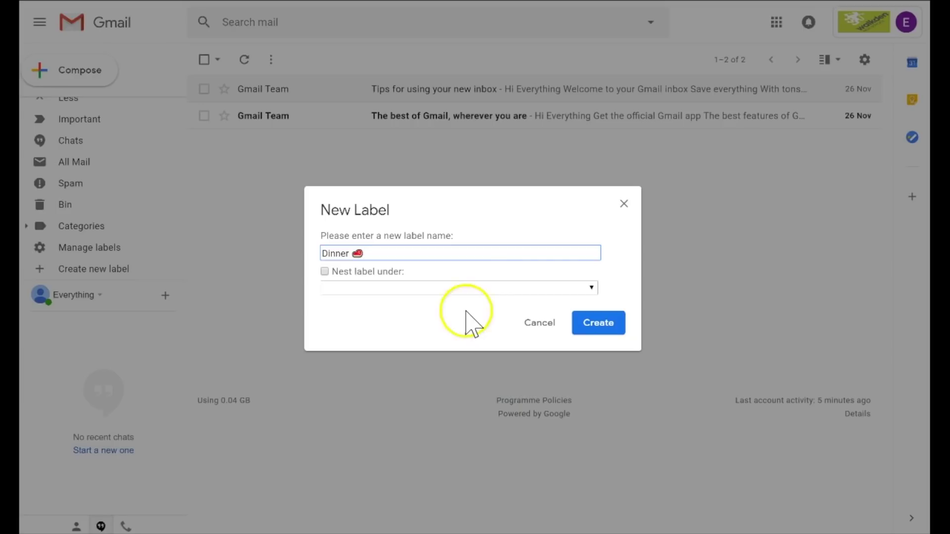
{"action": "left_click", "coordinate": [611, 329]}
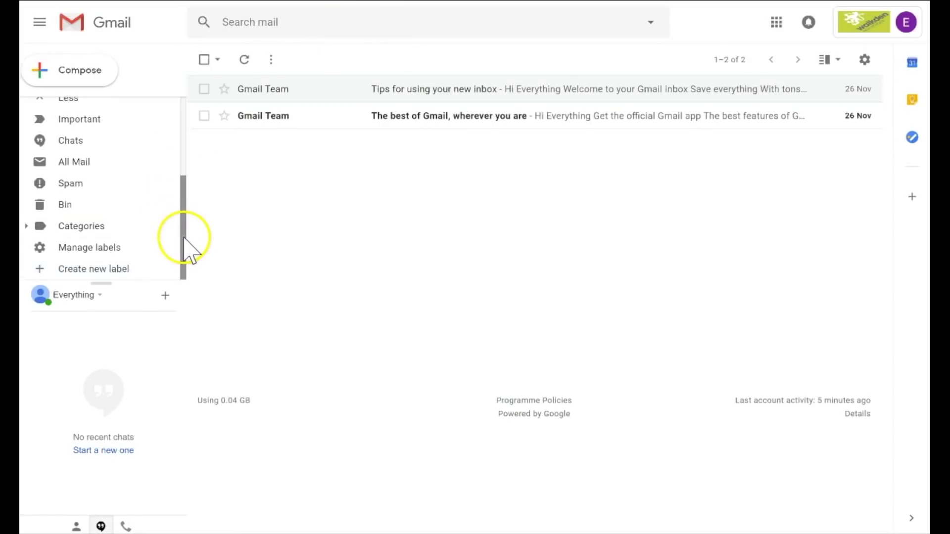
{"action": "scroll", "coordinate": [188, 228], "scroll_direction": "up", "scroll_amount": 1}
{"action": "scroll", "coordinate": [188, 217], "scroll_direction": "up", "scroll_amount": 2}
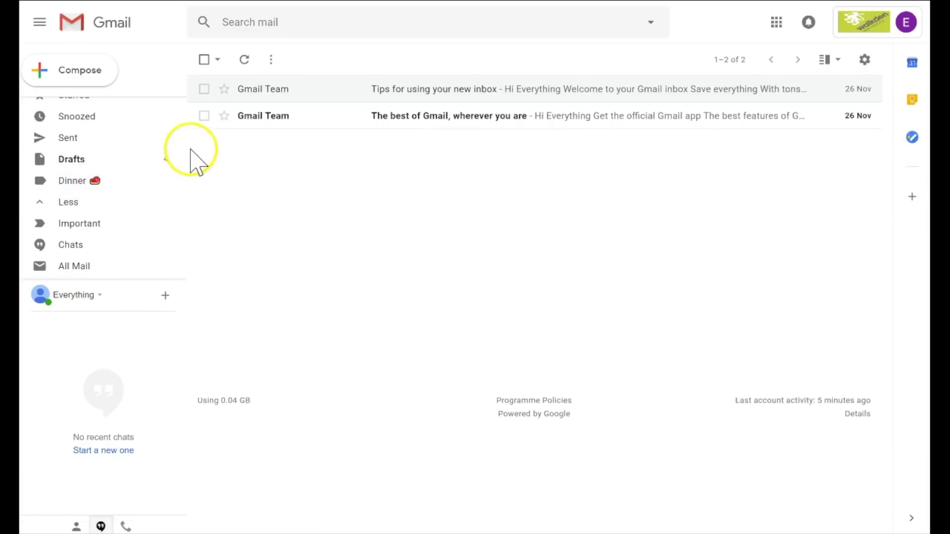
{"action": "left_click_drag", "start_coordinate": [187, 140], "coordinate": [191, 119]}
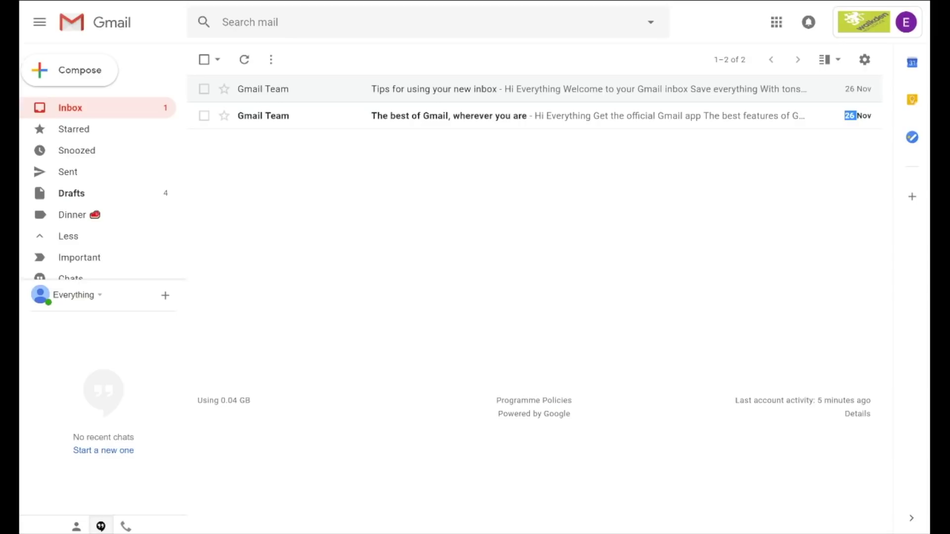
{"action": "left_click", "coordinate": [261, 22]}
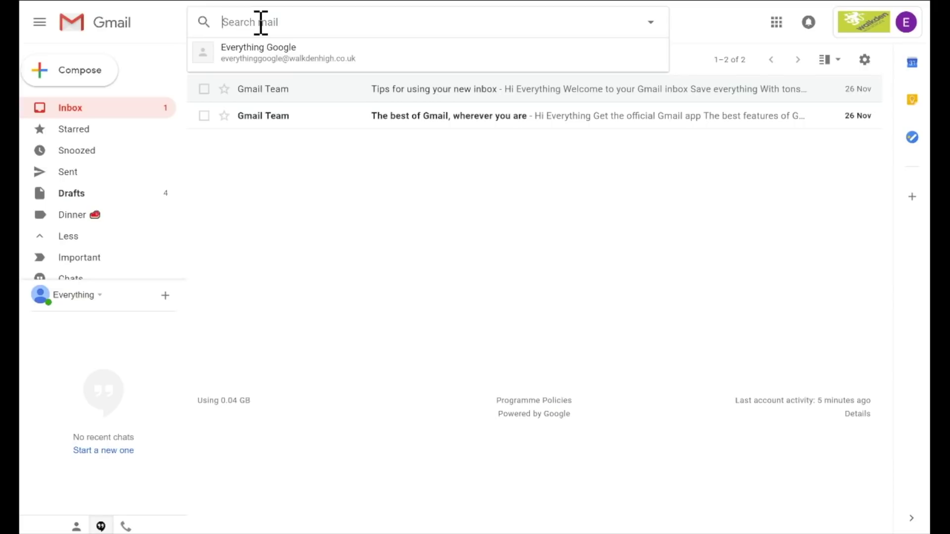
Run from: searches for one sender, then another, finding no matches.
{"action": "type", "text": "from:"}
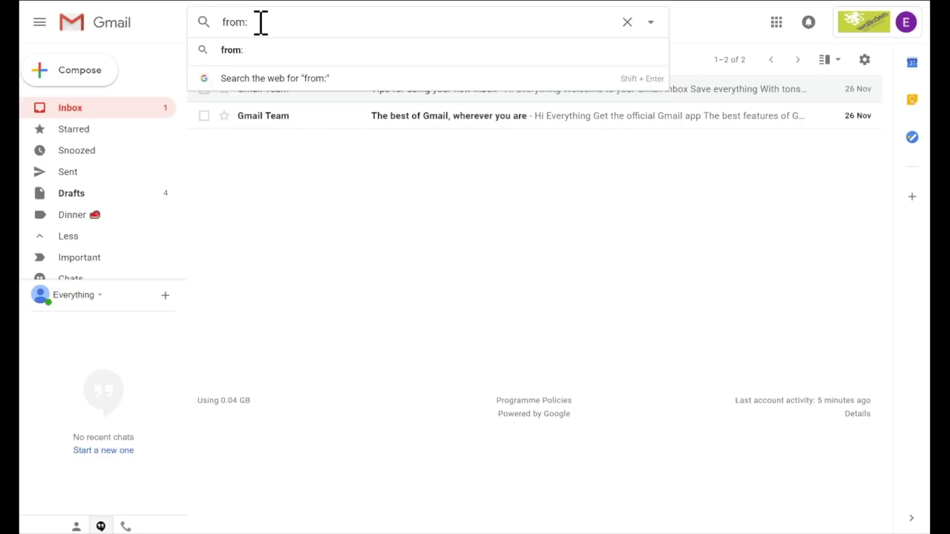
{"action": "type", "text": " joe"}
{"action": "key", "text": "Return"}
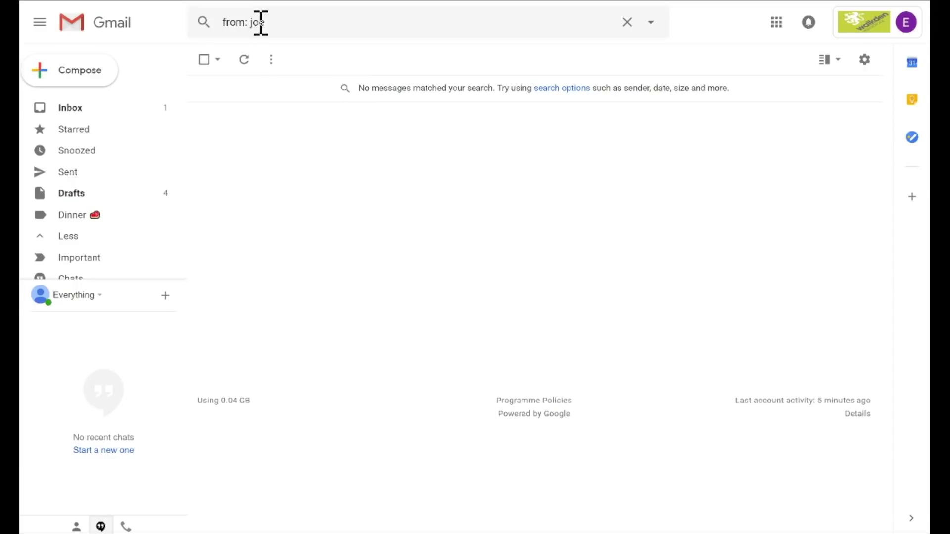
{"action": "left_click", "coordinate": [280, 22]}
{"action": "key", "text": "BackSpace"}
{"action": "key", "text": "BackSpace"}
{"action": "key", "text": "BackSpace"}
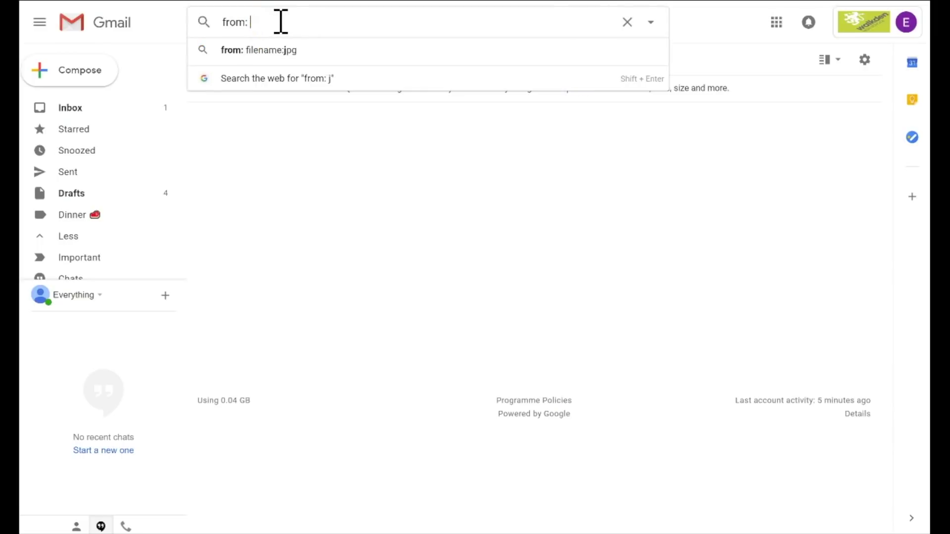
{"action": "type", "text": "amy"}
{"action": "key", "text": "Return"}
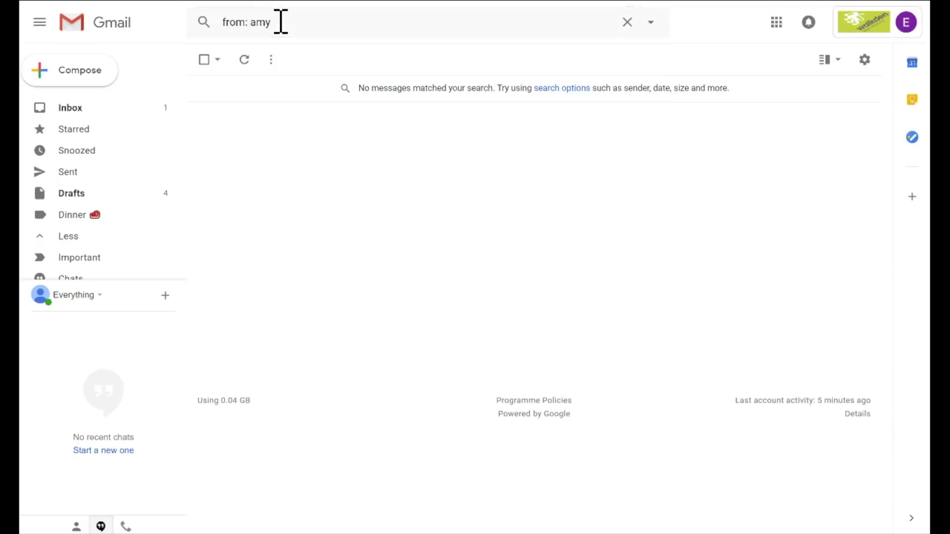
Change the operator to sent:, run the search, and clear the search box.
{"action": "left_click", "coordinate": [247, 23]}
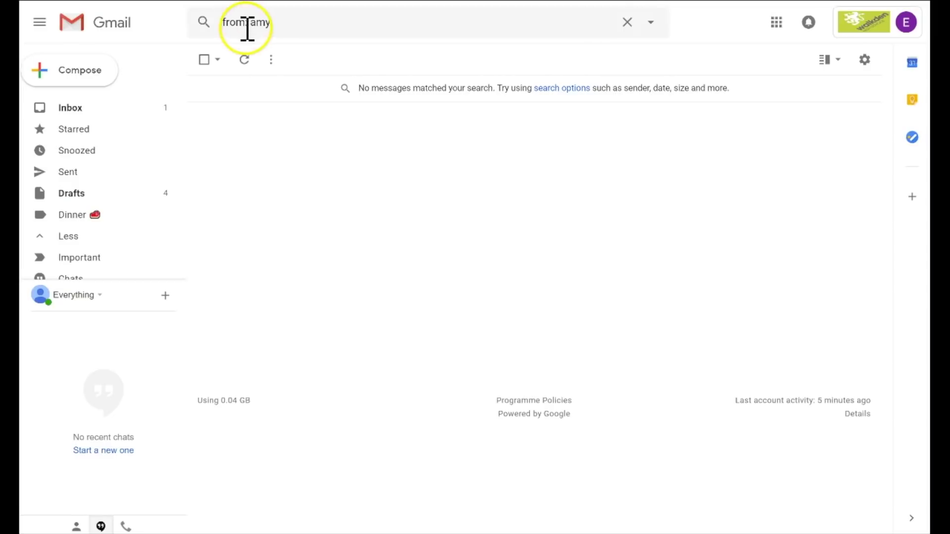
{"action": "key", "text": "BackSpace"}
{"action": "key", "text": "BackSpace"}
{"action": "key", "text": "BackSpace"}
{"action": "key", "text": "BackSpace"}
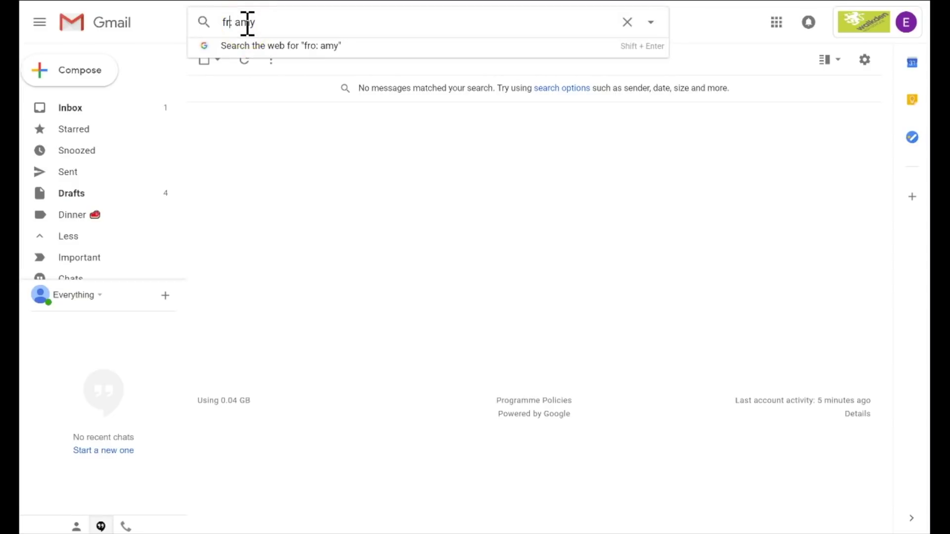
{"action": "type", "text": "sent"}
{"action": "key", "text": "Return"}
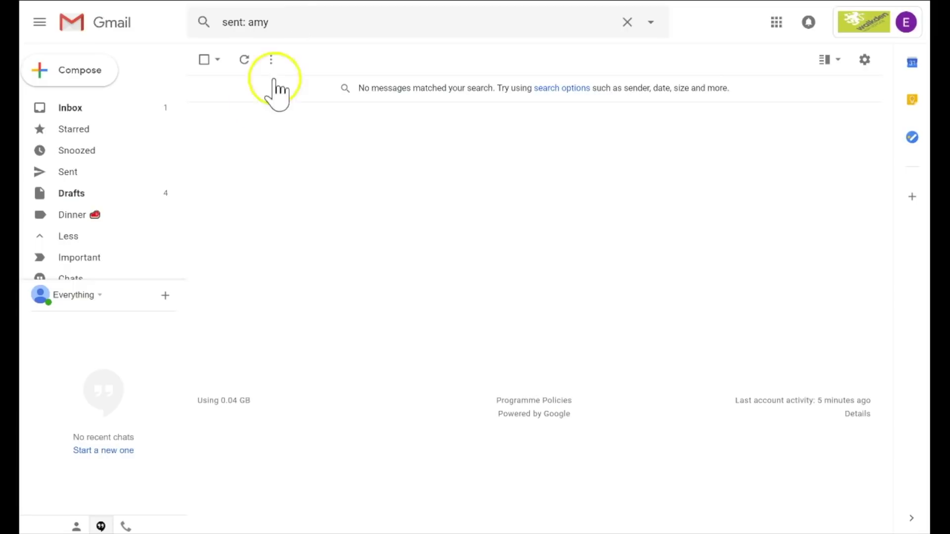
{"action": "left_click", "coordinate": [50, 526]}
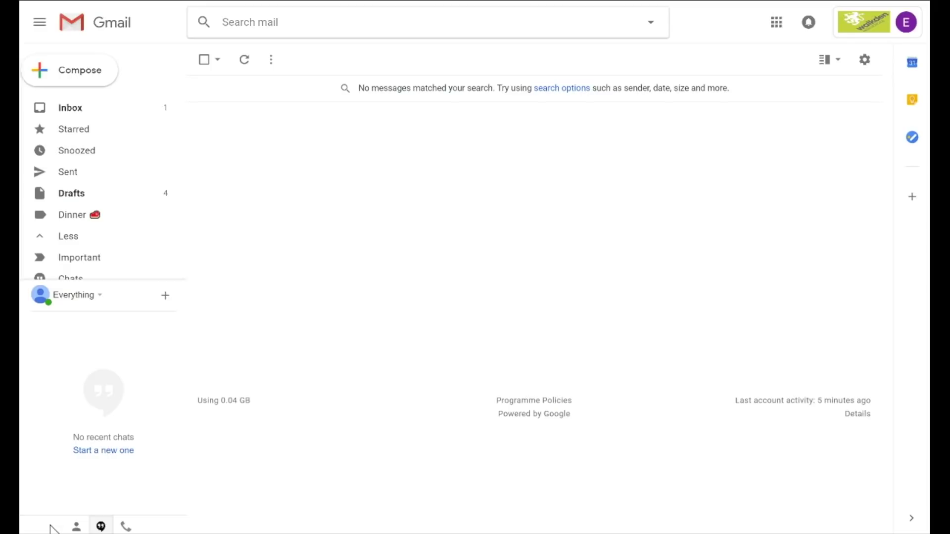
Run a subject: search, then a from: query joining two senders with OR.
{"action": "type", "text": "sub"}
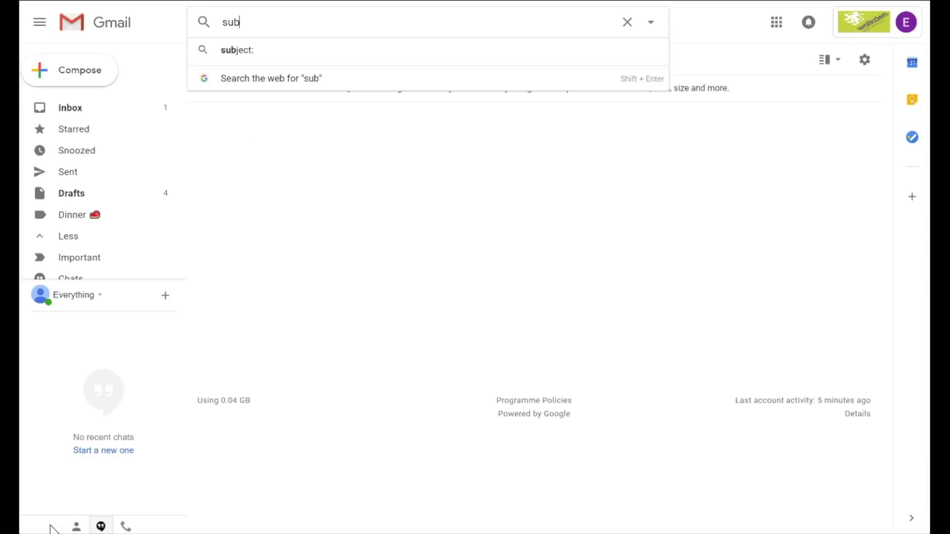
{"action": "type", "text": "ject: dav"}
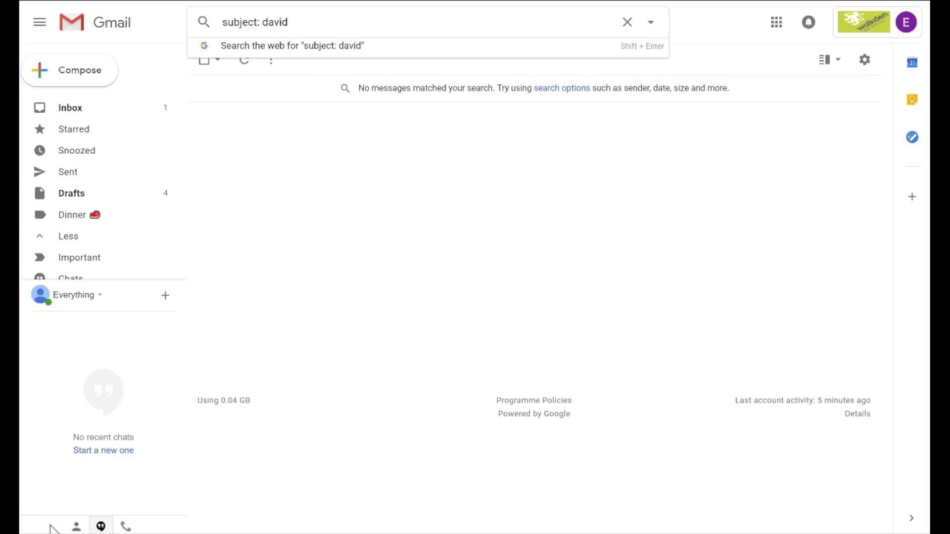
{"action": "type", "text": "id"}
{"action": "key", "text": "Return"}
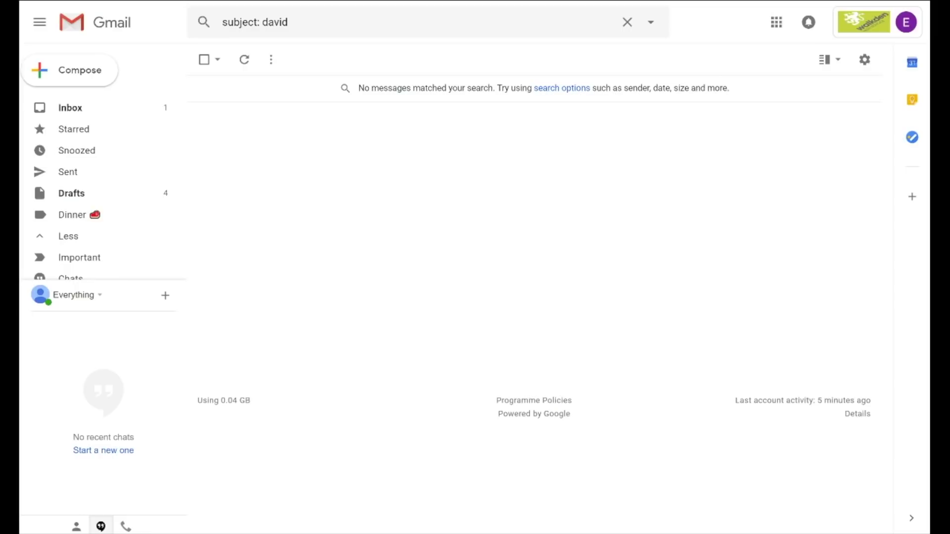
{"action": "left_click_drag", "start_coordinate": [305, 17], "coordinate": [235, 21]}
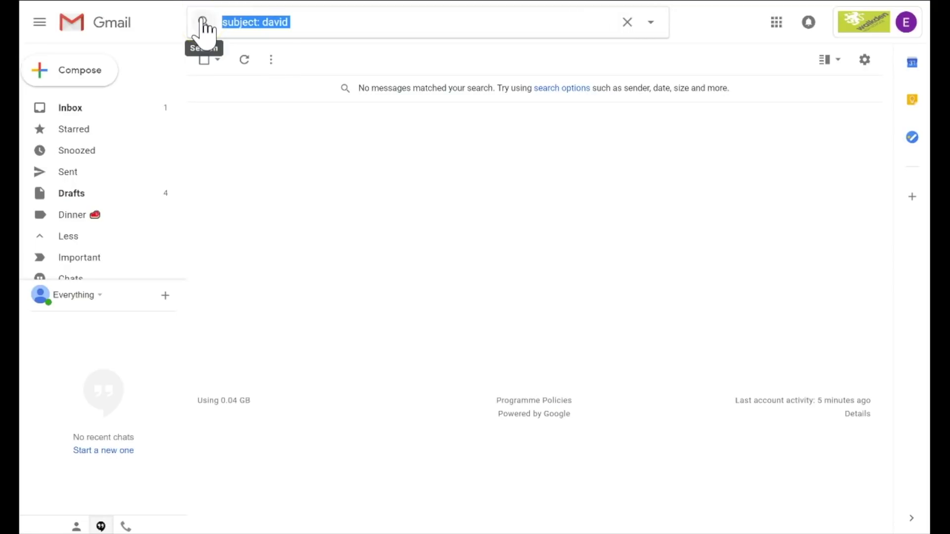
{"action": "type", "text": "from dav"}
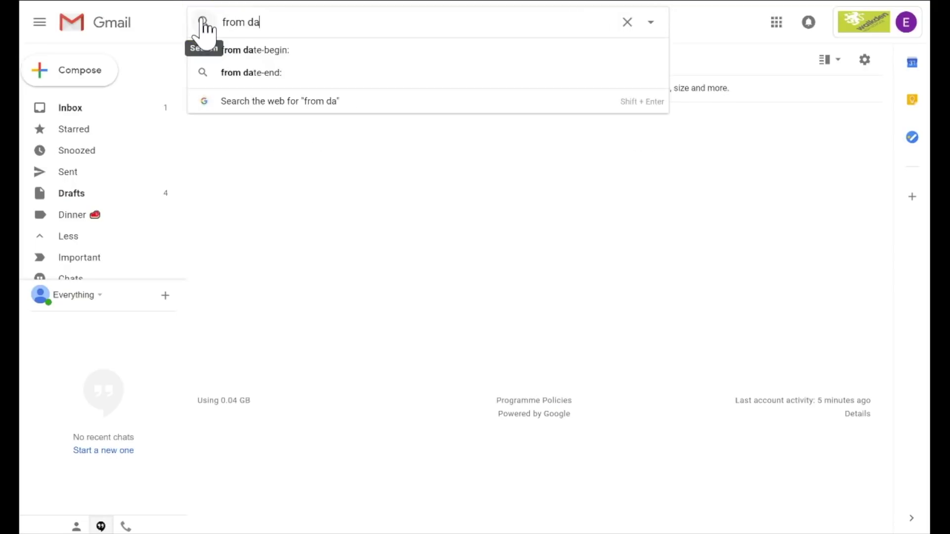
{"action": "key", "text": "BackSpace"}
{"action": "key", "text": "BackSpace"}
{"action": "key", "text": "BackSpace"}
{"action": "key", "text": "BackSpace"}
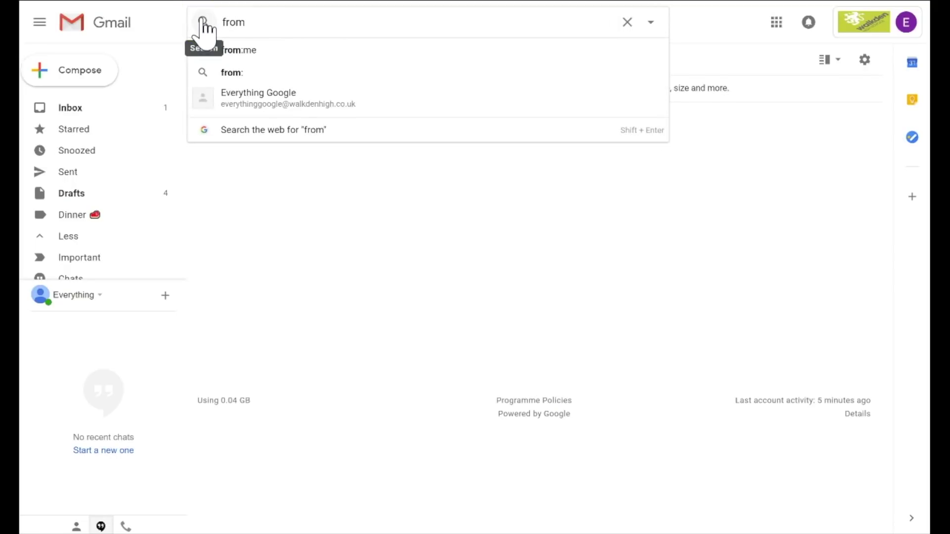
{"action": "type", "text": ": david O"}
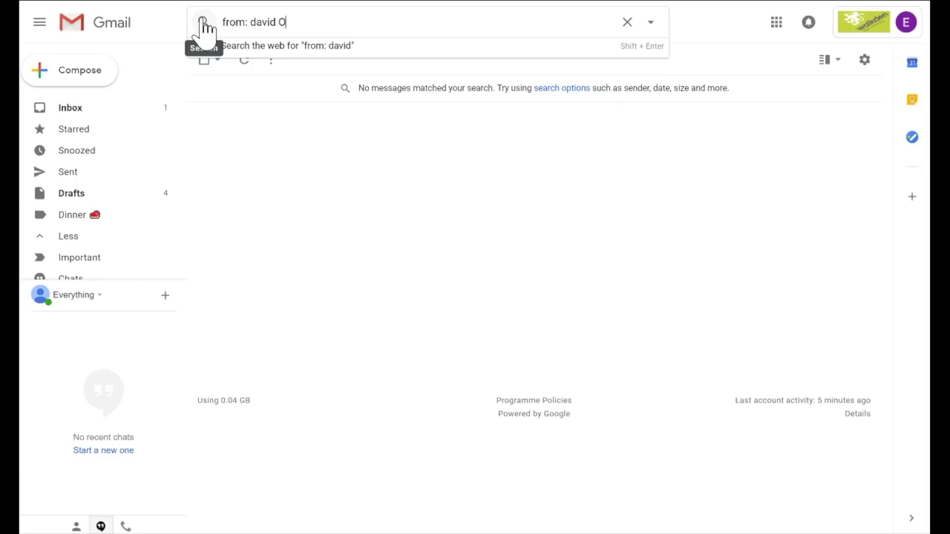
{"action": "type", "text": "R from Amy"}
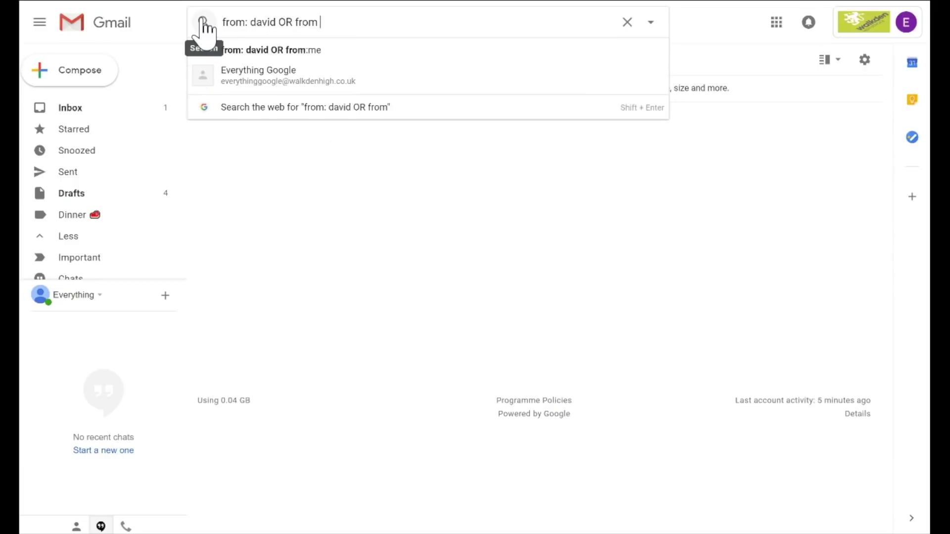
{"action": "left_click", "coordinate": [203, 22]}
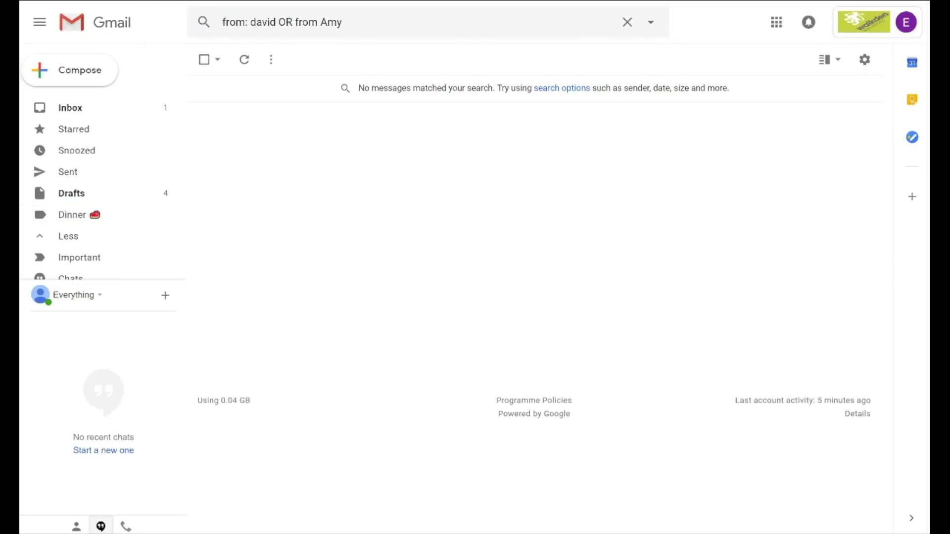
{"action": "left_click_drag", "start_coordinate": [354, 22], "coordinate": [229, 23]}
Try has: queries with drive, documents, spreadsheet and presentation.
{"action": "key", "text": "BackSpace"}
{"action": "key", "text": "BackSpace"}
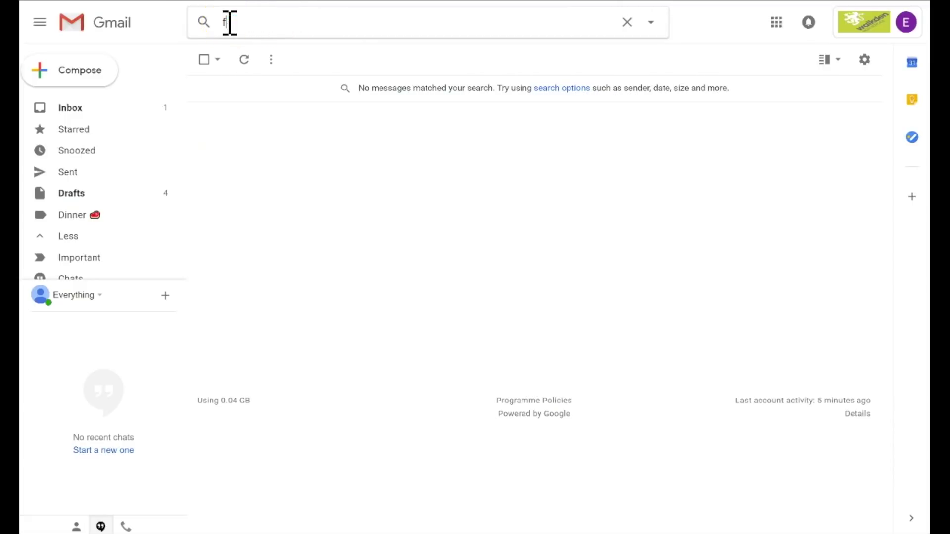
{"action": "type", "text": "has"}
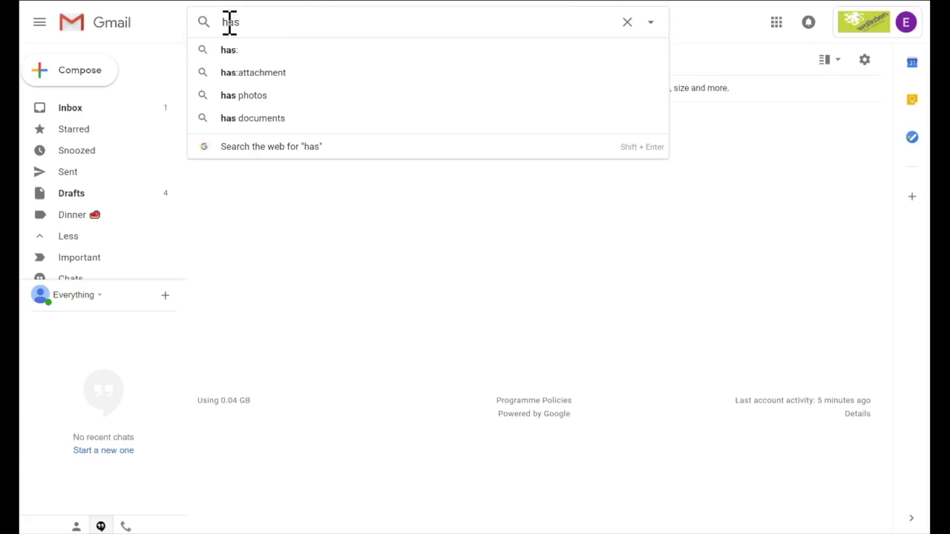
{"action": "type", "text": ": drive"}
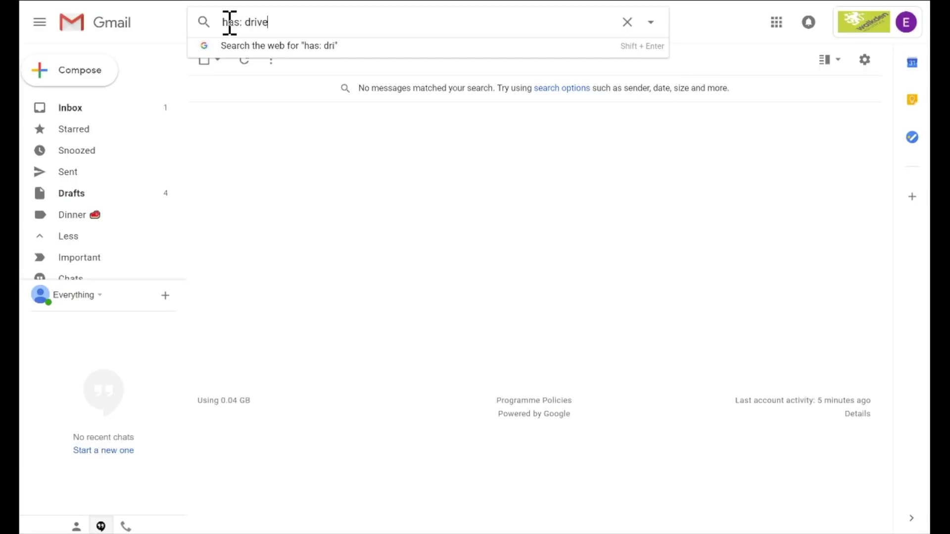
{"action": "key", "text": "BackSpace"}
{"action": "key", "text": "BackSpace"}
{"action": "key", "text": "BackSpace"}
{"action": "key", "text": "BackSpace"}
{"action": "key", "text": "BackSpace"}
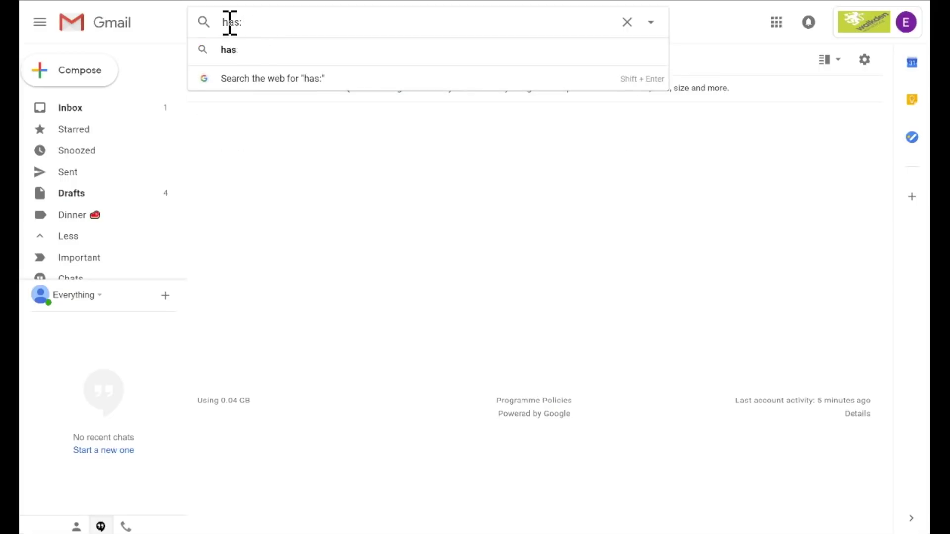
{"action": "type", "text": "docu"}
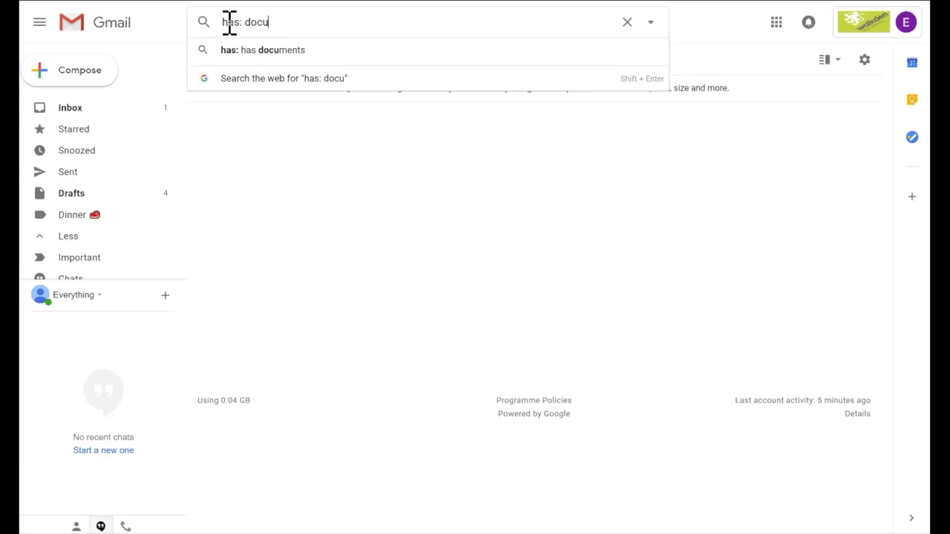
{"action": "key", "text": "BackSpace"}
{"action": "type", "text": "ument"}
{"action": "key", "text": "BackSpace"}
{"action": "key", "text": "BackSpace"}
{"action": "key", "text": "BackSpace"}
{"action": "key", "text": "BackSpace"}
{"action": "key", "text": "BackSpace"}
{"action": "key", "text": "BackSpace"}
{"action": "key", "text": "BackSpace"}
{"action": "key", "text": "BackSpace"}
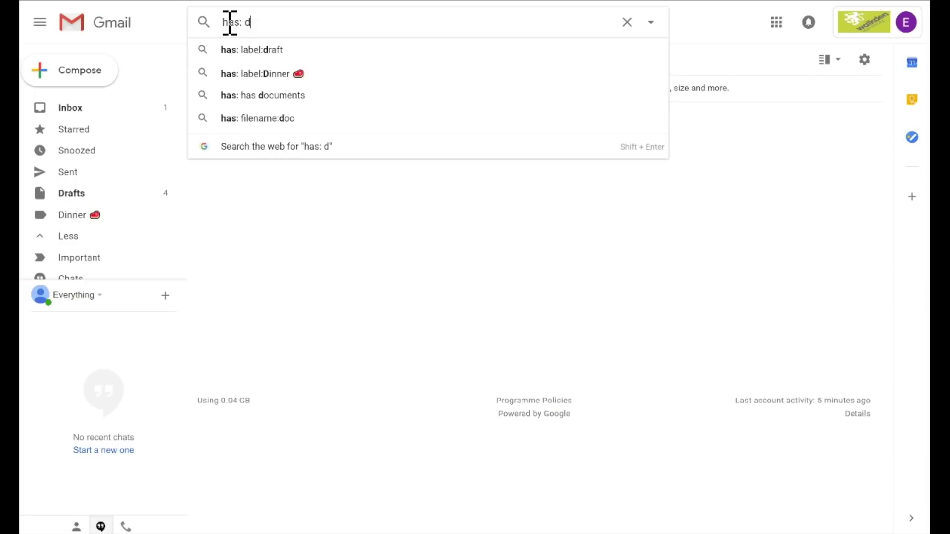
{"action": "type", "text": "spreadsheet"}
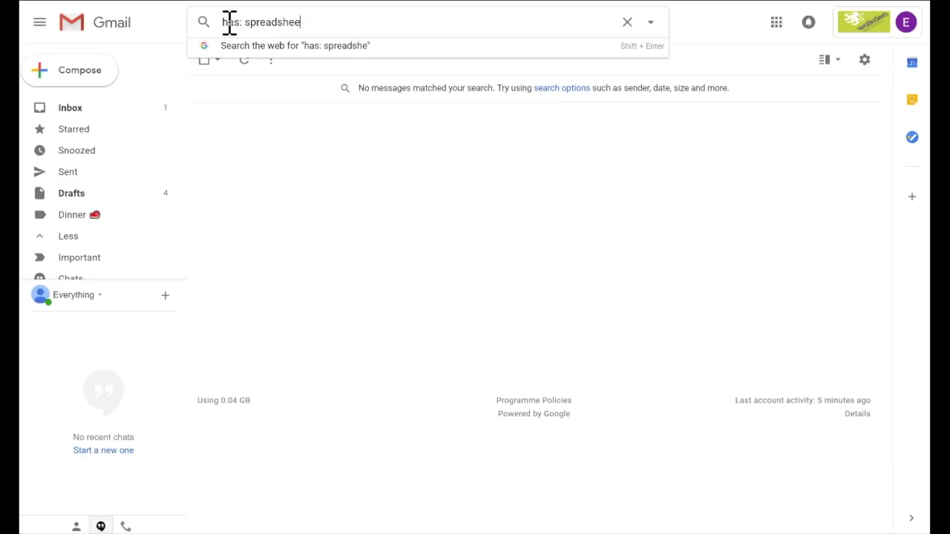
{"action": "key", "text": "BackSpace"}
{"action": "key", "text": "BackSpace"}
{"action": "key", "text": "BackSpace"}
{"action": "key", "text": "BackSpace"}
{"action": "key", "text": "BackSpace"}
{"action": "key", "text": "BackSpace"}
{"action": "key", "text": "BackSpace"}
{"action": "key", "text": "BackSpace"}
{"action": "key", "text": "BackSpace"}
{"action": "key", "text": "BackSpace"}
{"action": "key", "text": "BackSpace"}
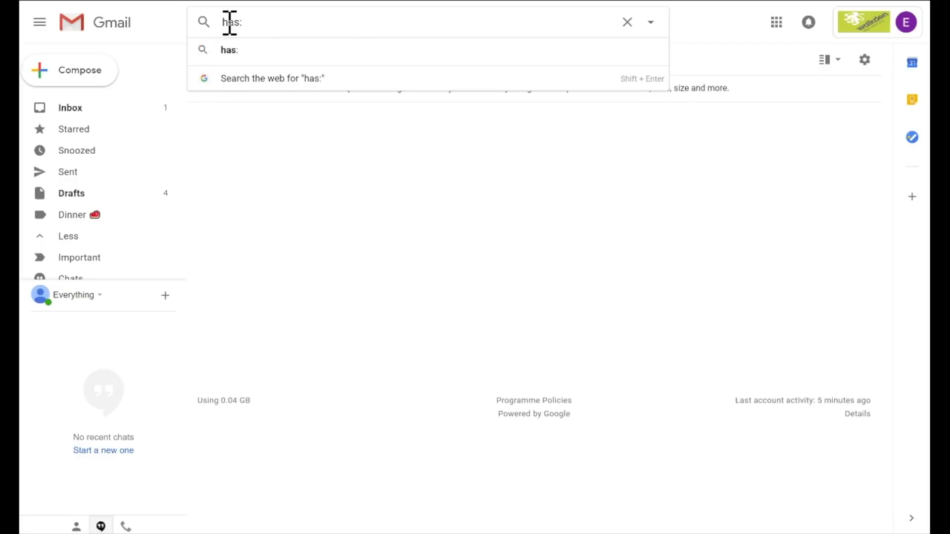
{"action": "type", "text": "presenta"}
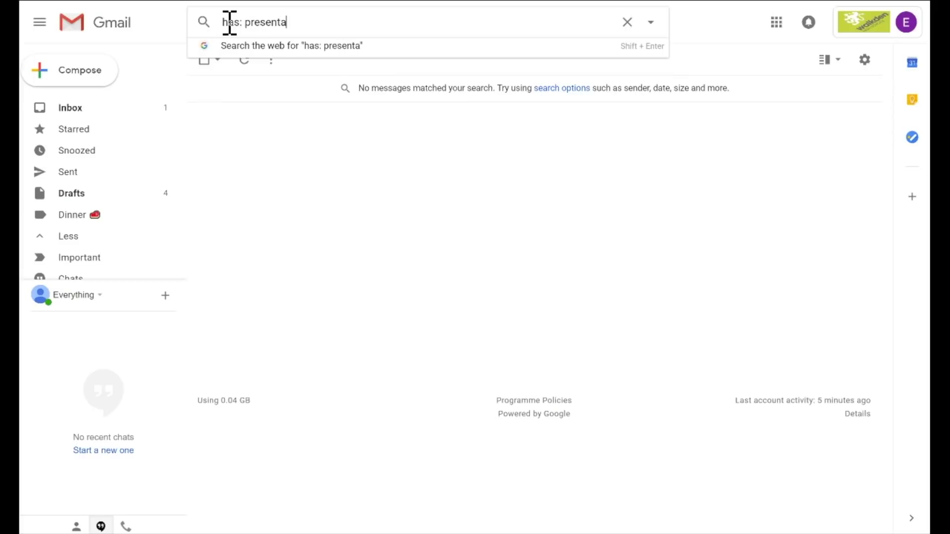
{"action": "type", "text": "tion"}
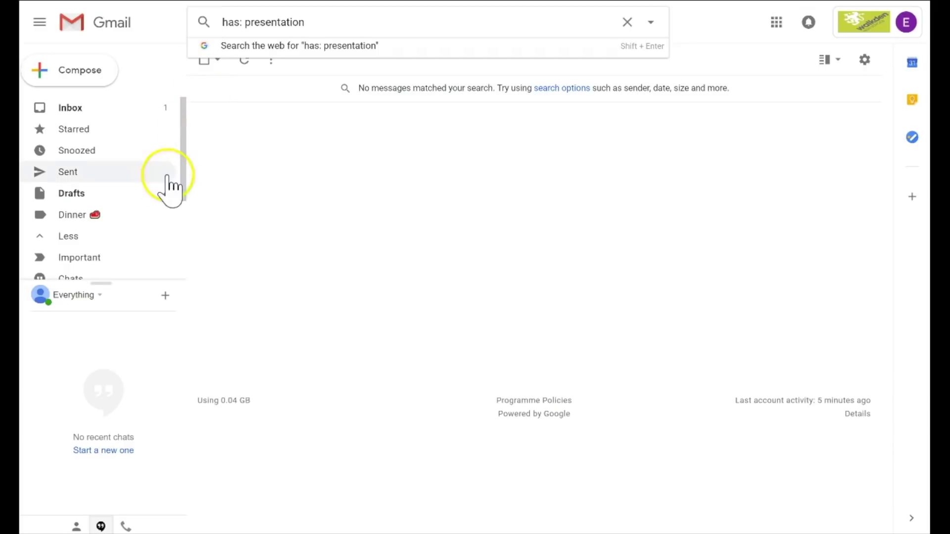
Run has: youtube, which matches nothing, then start editing the query again.
{"action": "key", "text": "BackSpace"}
{"action": "key", "text": "BackSpace"}
{"action": "key", "text": "BackSpace"}
{"action": "key", "text": "BackSpace"}
{"action": "key", "text": "BackSpace"}
{"action": "key", "text": "BackSpace"}
{"action": "key", "text": "BackSpace"}
{"action": "key", "text": "BackSpace"}
{"action": "key", "text": "BackSpace"}
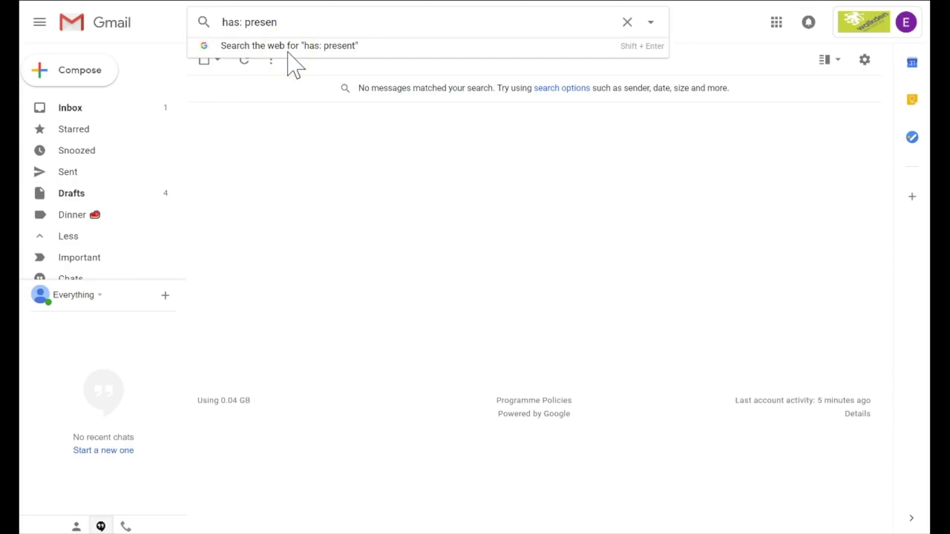
{"action": "key", "text": "BackSpace"}
{"action": "key", "text": "BackSpace"}
{"action": "key", "text": "BackSpace"}
{"action": "key", "text": "BackSpace"}
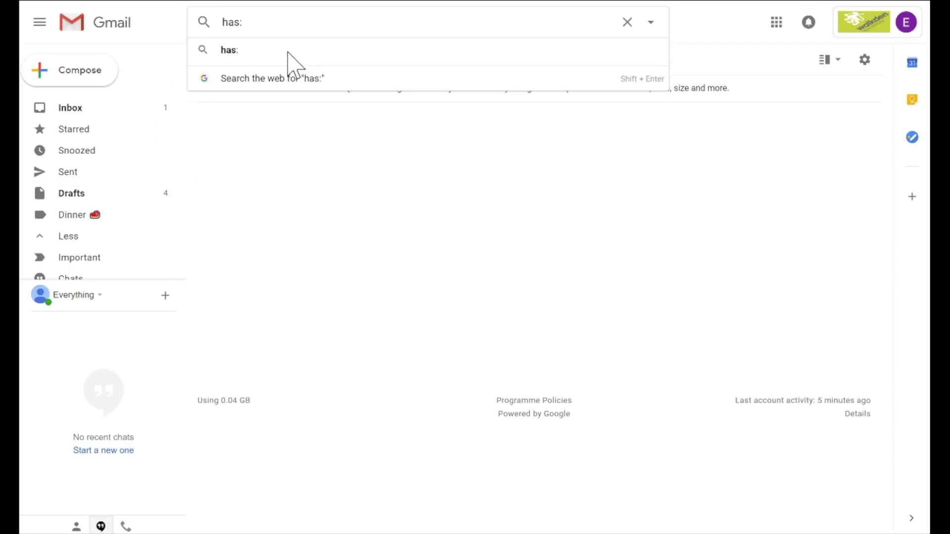
{"action": "type", "text": "yout"}
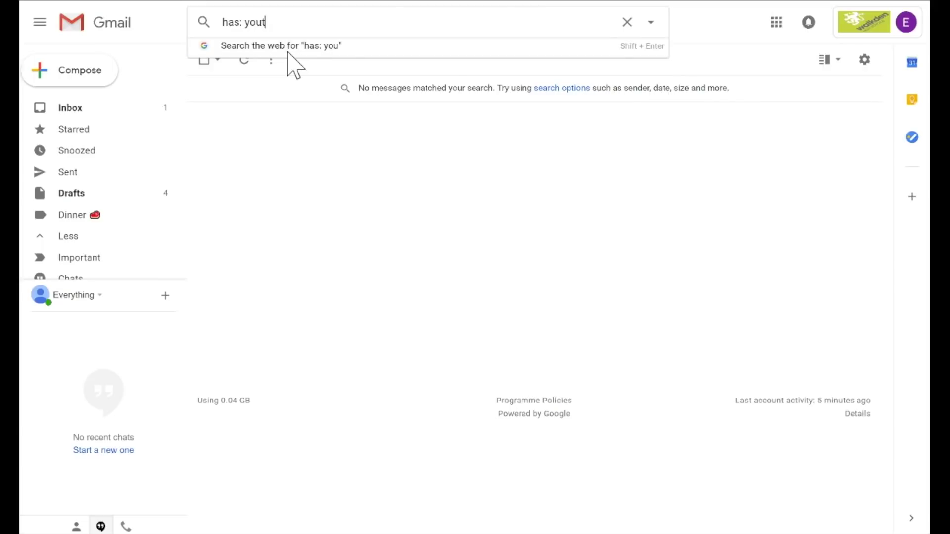
{"action": "type", "text": "ube"}
{"action": "key", "text": "Return"}
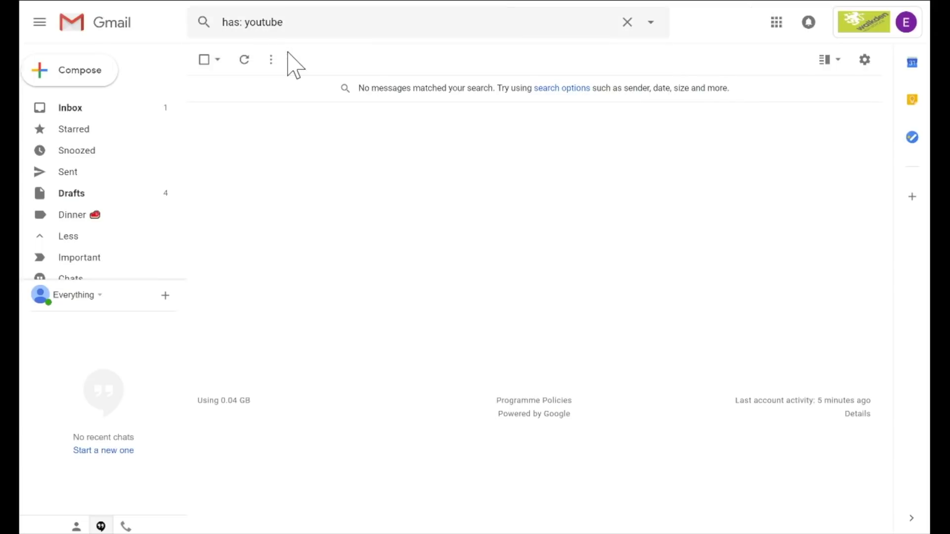
{"action": "left_click", "coordinate": [310, 24]}
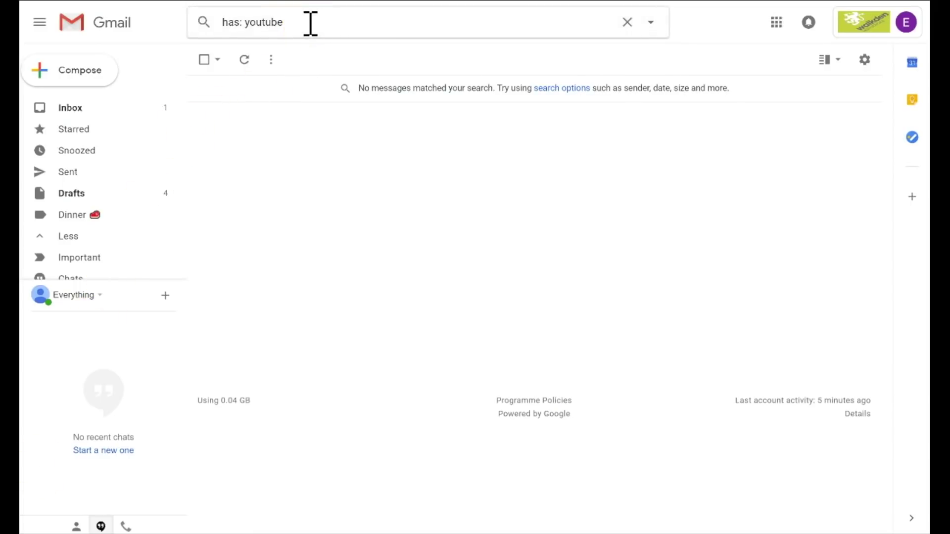
{"action": "key", "text": "BackSpace"}
{"action": "key", "text": "BackSpace"}
{"action": "key", "text": "BackSpace"}
{"action": "key", "text": "BackSpace"}
{"action": "key", "text": "BackSpace"}
{"action": "key", "text": "BackSpace"}
{"action": "key", "text": "BackSpace"}
{"action": "key", "text": "BackSpace"}
{"action": "key", "text": "BackSpace"}
{"action": "key", "text": "BackSpace"}
{"action": "key", "text": "BackSpace"}
{"action": "key", "text": "BackSpace"}
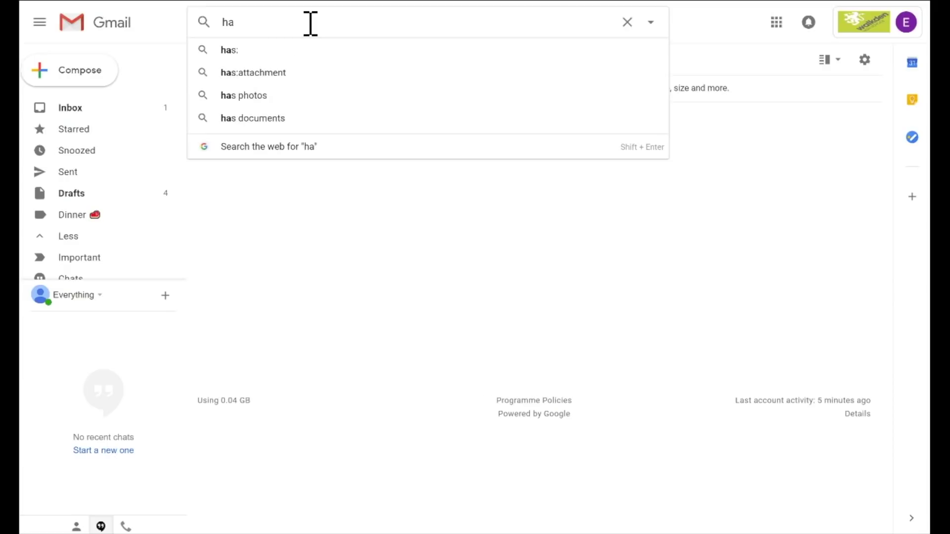
Try filename: tomorrows dinner and pdf, then run filename: doc, which finds nothing.
{"action": "type", "text": "filen"}
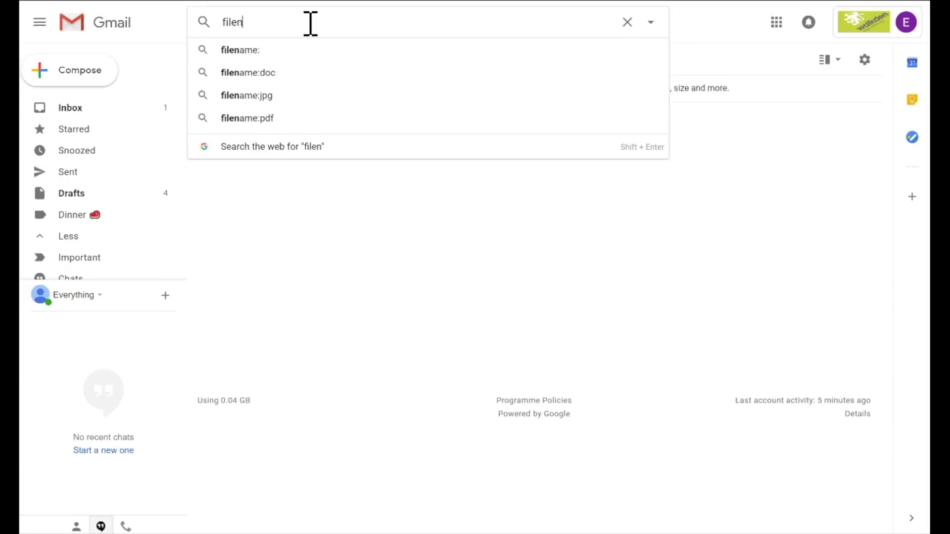
{"action": "type", "text": "ame:"}
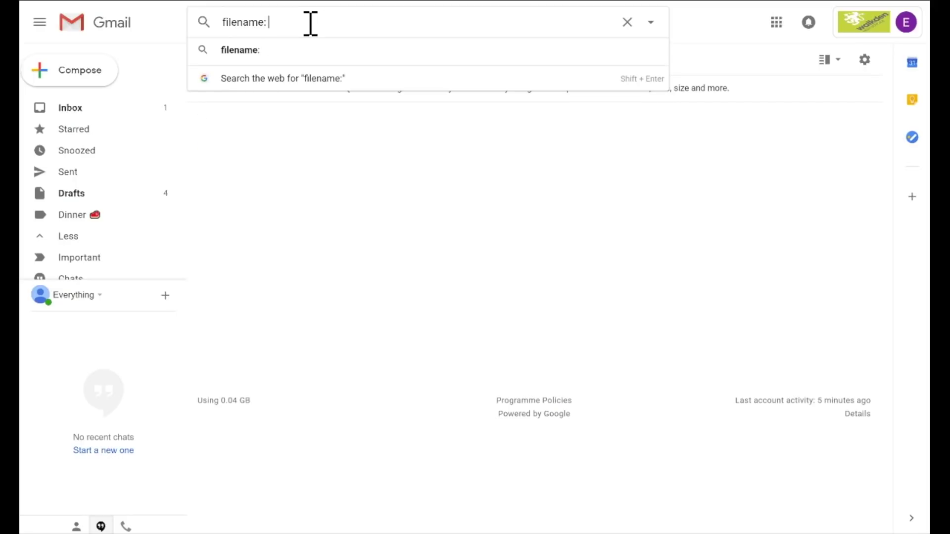
{"action": "type", "text": " tomorrows"}
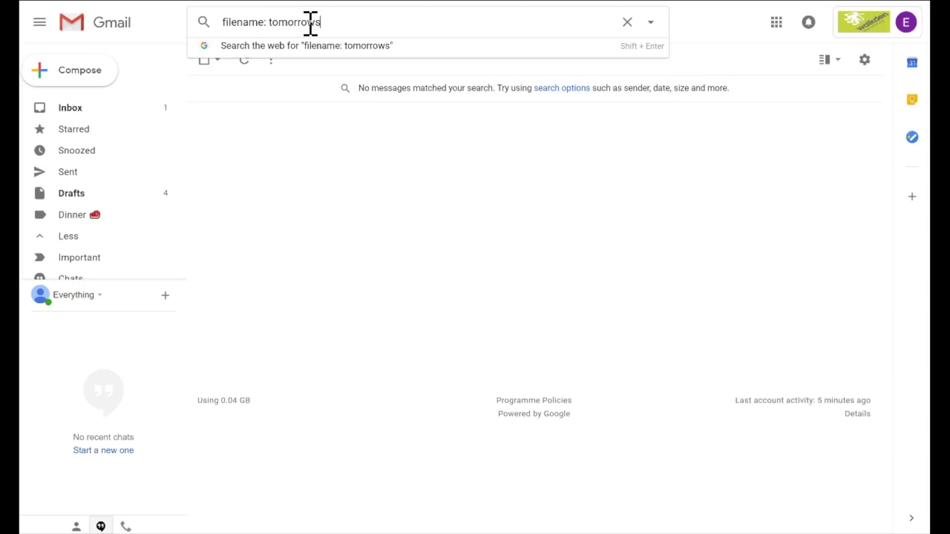
{"action": "type", "text": " dinner"}
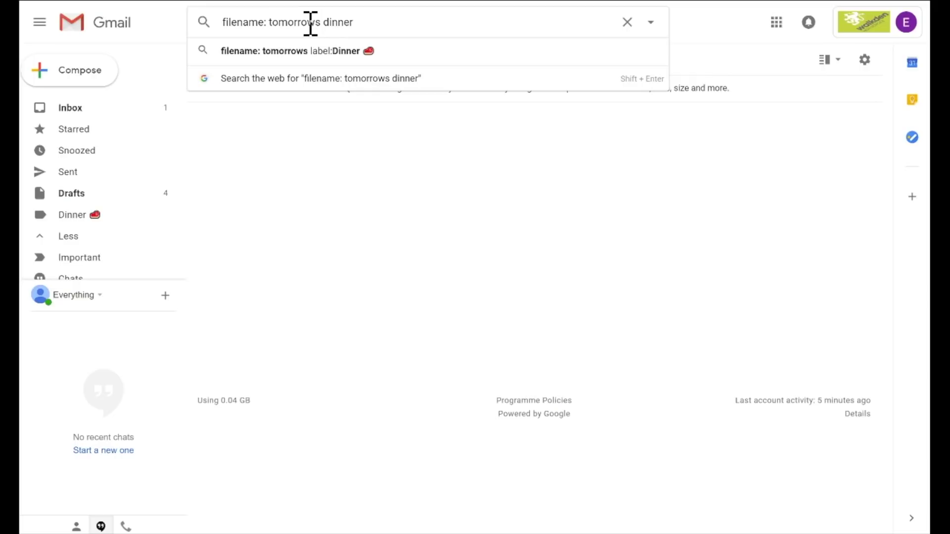
{"action": "key", "text": "BackSpace"}
{"action": "key", "text": "BackSpace"}
{"action": "key", "text": "BackSpace"}
{"action": "key", "text": "BackSpace"}
{"action": "key", "text": "BackSpace"}
{"action": "key", "text": "BackSpace"}
{"action": "key", "text": "BackSpace"}
{"action": "key", "text": "BackSpace"}
{"action": "key", "text": "BackSpace"}
{"action": "key", "text": "BackSpace"}
{"action": "key", "text": "BackSpace"}
{"action": "key", "text": "BackSpace"}
{"action": "key", "text": "BackSpace"}
{"action": "key", "text": "BackSpace"}
{"action": "key", "text": "BackSpace"}
{"action": "key", "text": "BackSpace"}
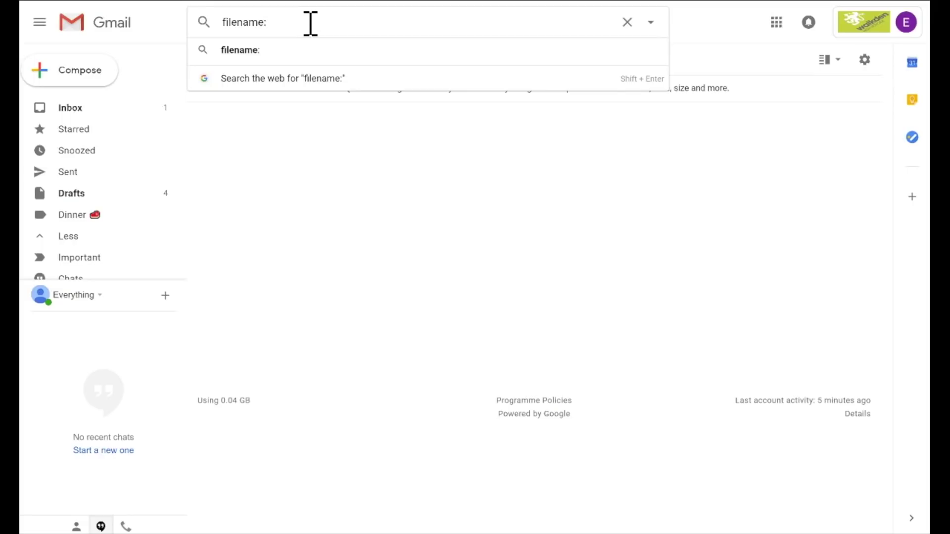
{"action": "type", "text": "pdf"}
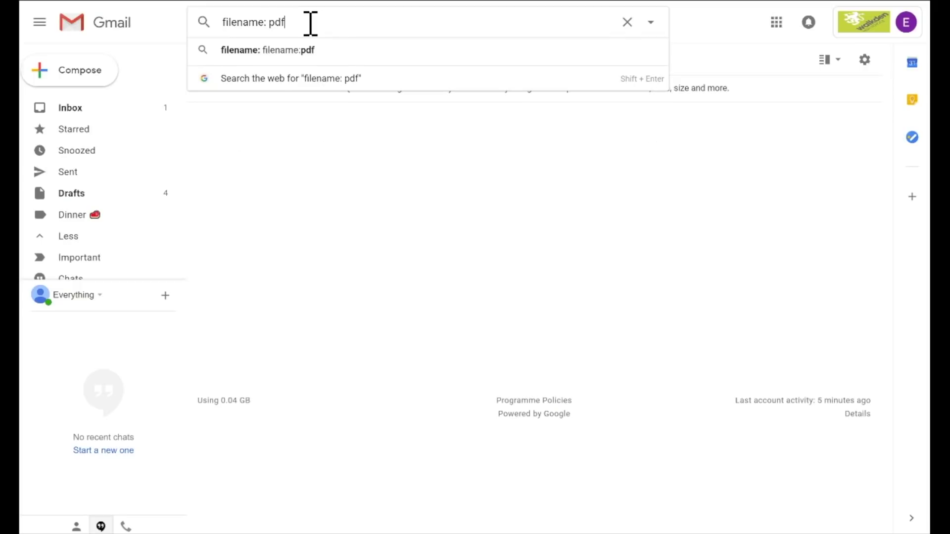
{"action": "key", "text": "BackSpace"}
{"action": "key", "text": "BackSpace"}
{"action": "key", "text": "BackSpace"}
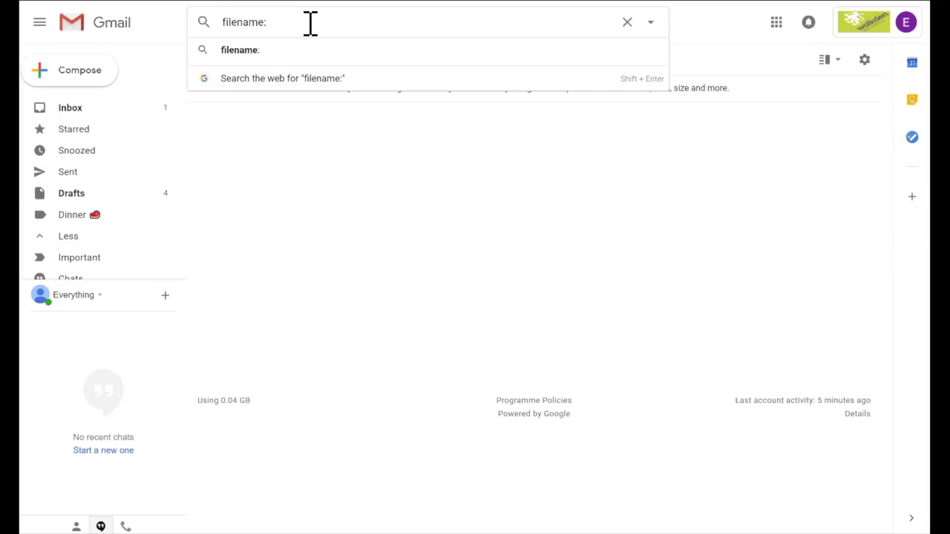
{"action": "type", "text": "doc"}
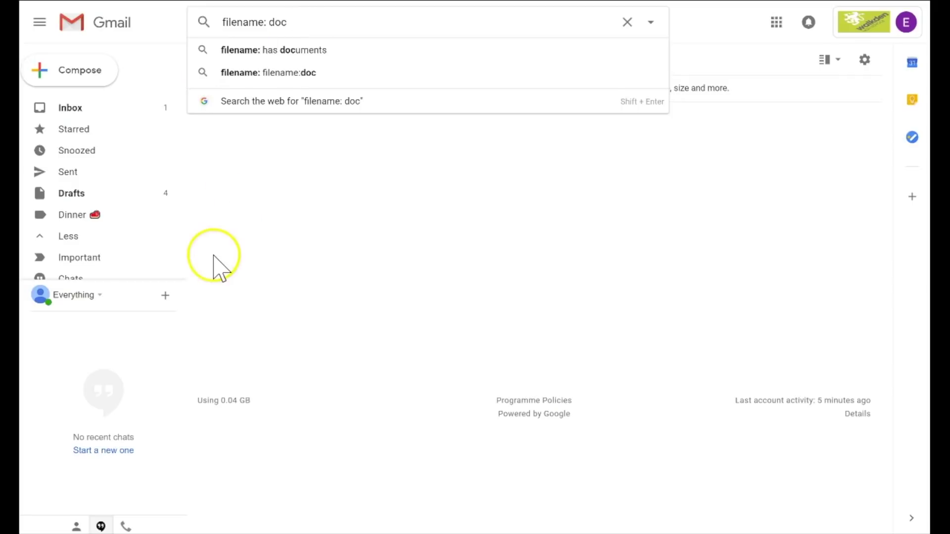
{"action": "key", "text": "Return"}
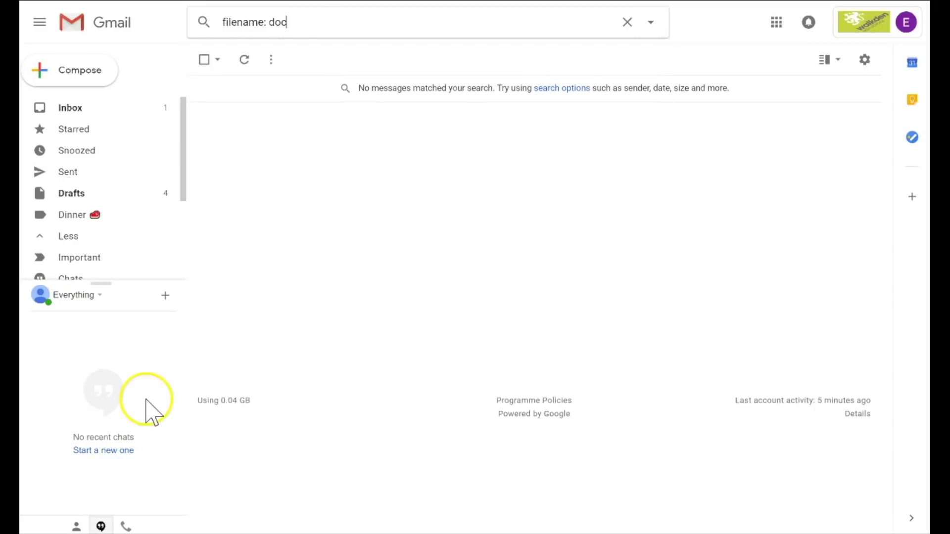
{"action": "left_click_drag", "start_coordinate": [297, 22], "coordinate": [212, 24]}
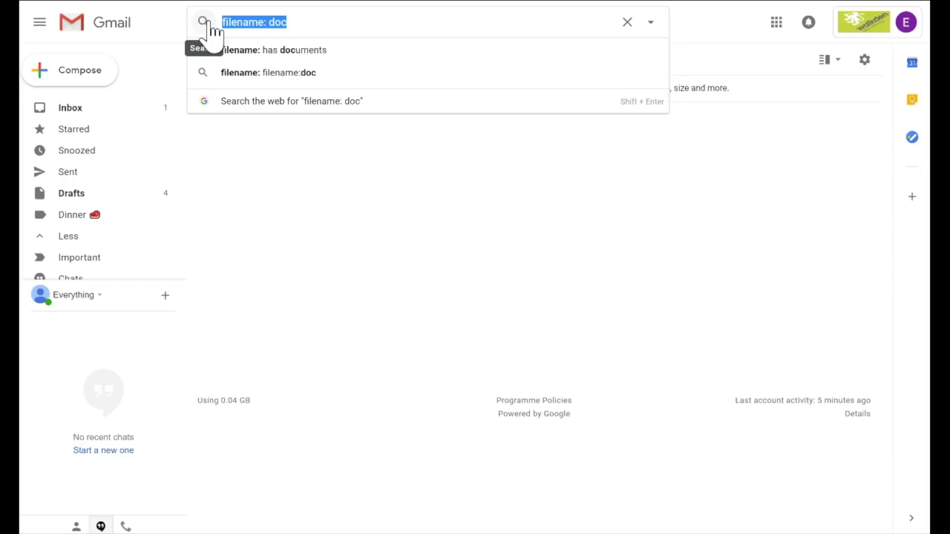
Search Gmail with the query older_than: 2y, which finds no matching messages.
{"action": "type", "text": "older_"}
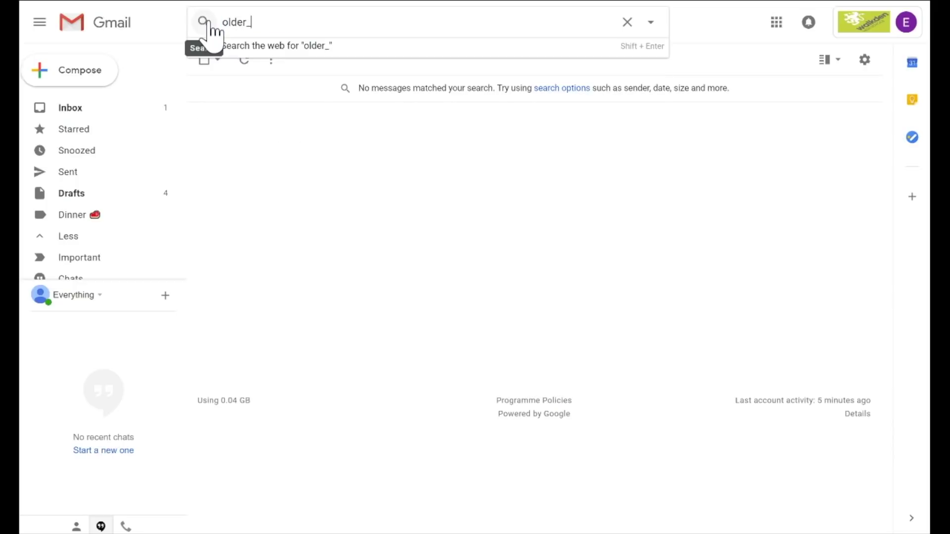
{"action": "type", "text": "than: 2d"}
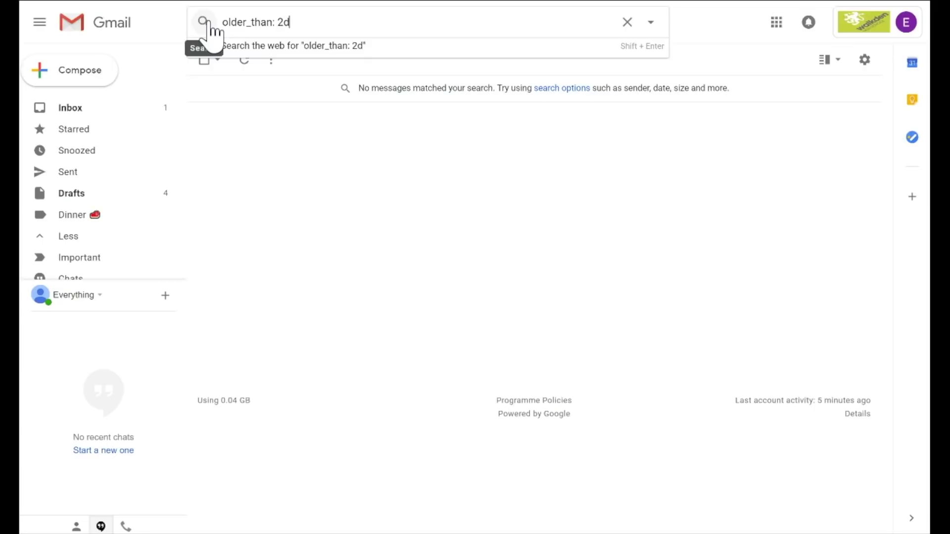
{"action": "key", "text": "BackSpace"}
{"action": "type", "text": "m"}
{"action": "key", "text": "BackSpace"}
{"action": "type", "text": "y"}
{"action": "key", "text": "Return"}
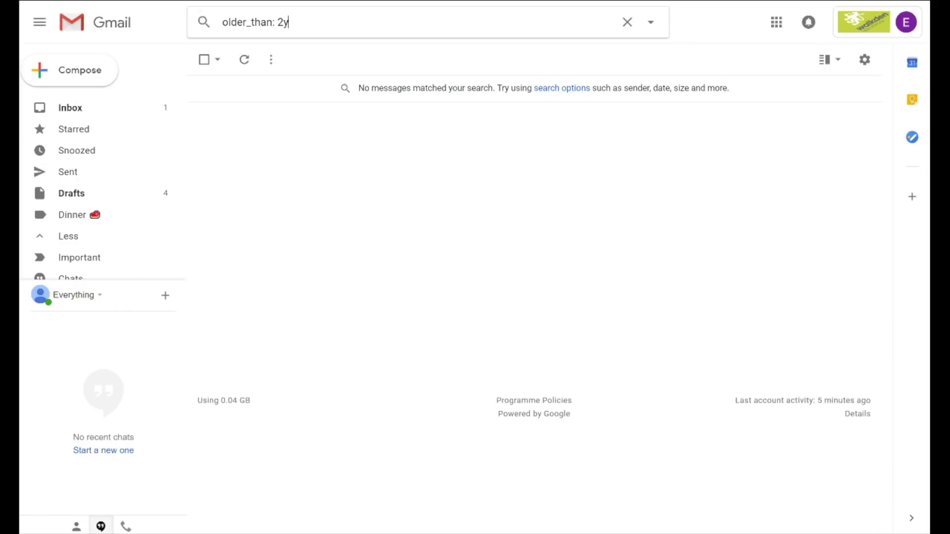